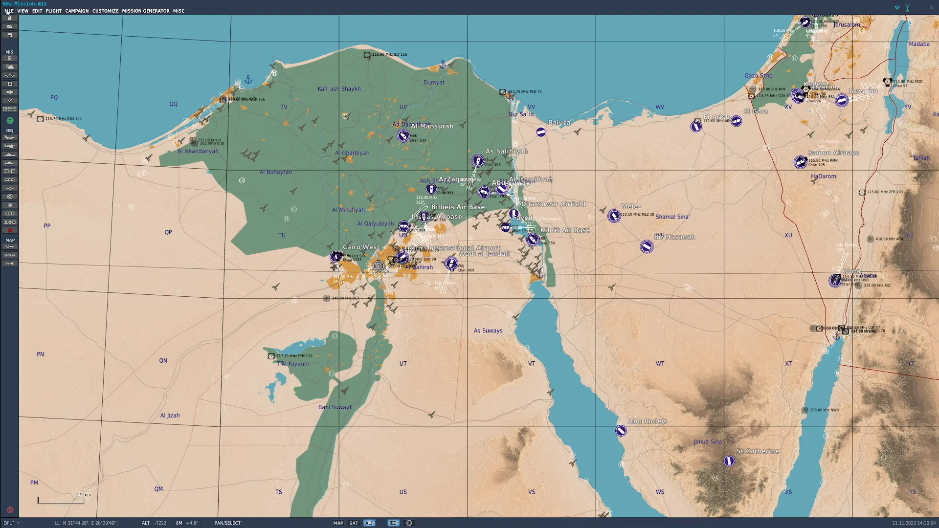
Open the saved mission file Sinai_Mapped-V2 closer.miz, discarding unsaved changes in the current mission.
click(9, 12)
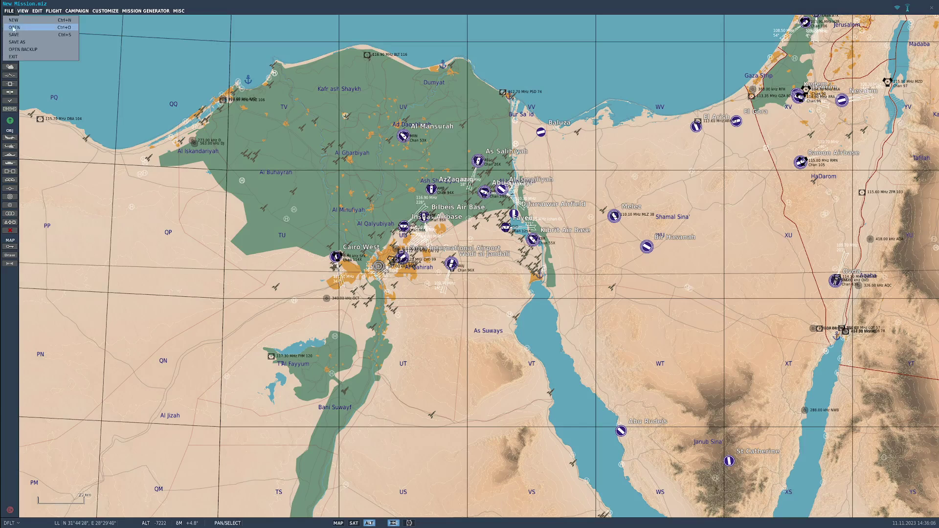
click(25, 20)
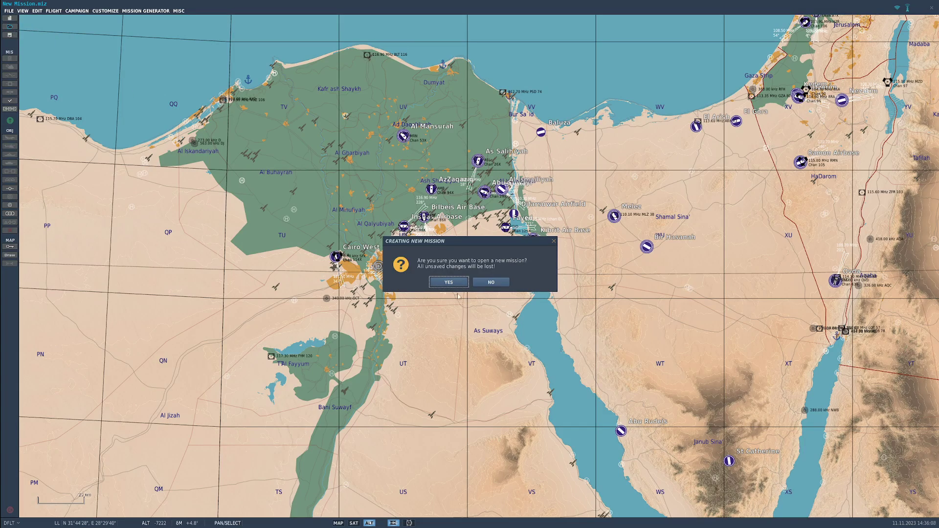
click(448, 283)
click(391, 242)
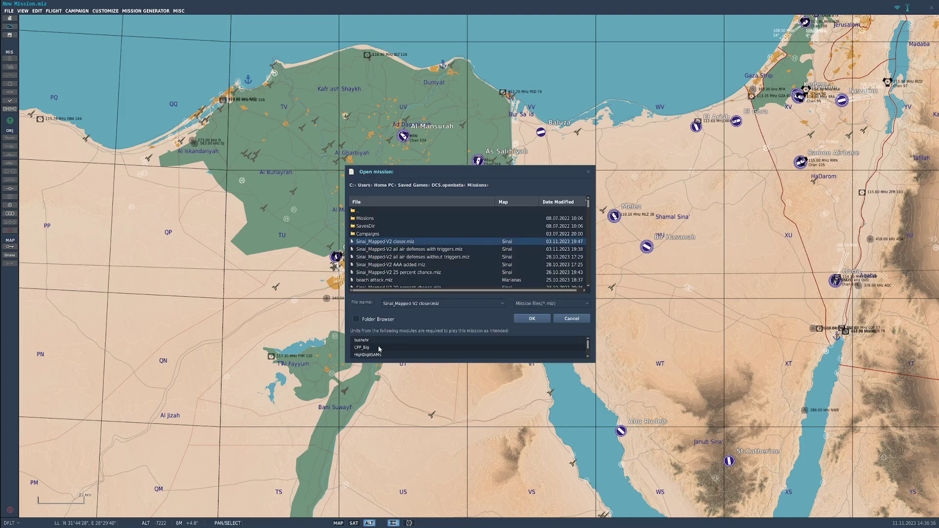
scroll(373, 347, down, 1)
scroll(367, 359, up, 2)
scroll(376, 359, down, 2)
scroll(372, 343, up, 2)
scroll(374, 352, down, 2)
scroll(364, 354, up, 2)
click(530, 319)
click(521, 319)
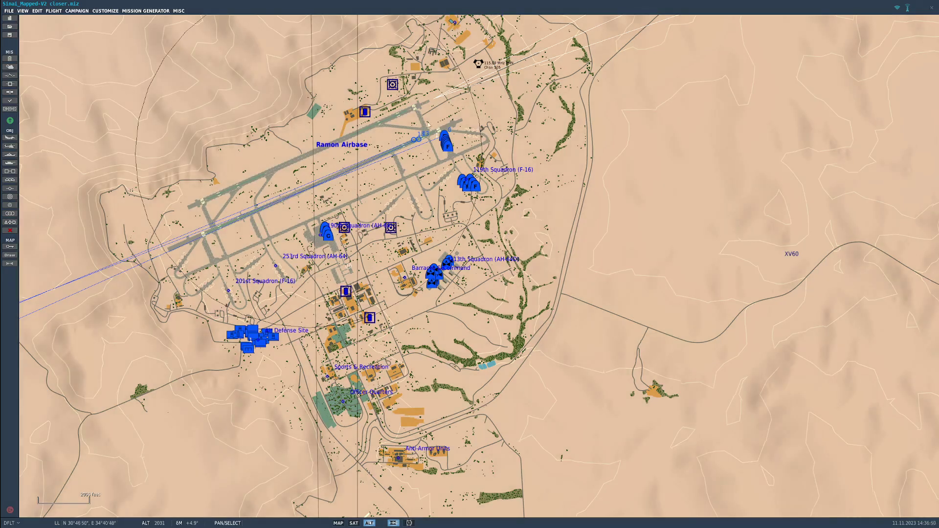
Examine the static F-15E and 119th Squadron F-16 aircraft at Ramon Airbase and the helicopter pads of the 113th Squadron.
scroll(458, 145, up, 5)
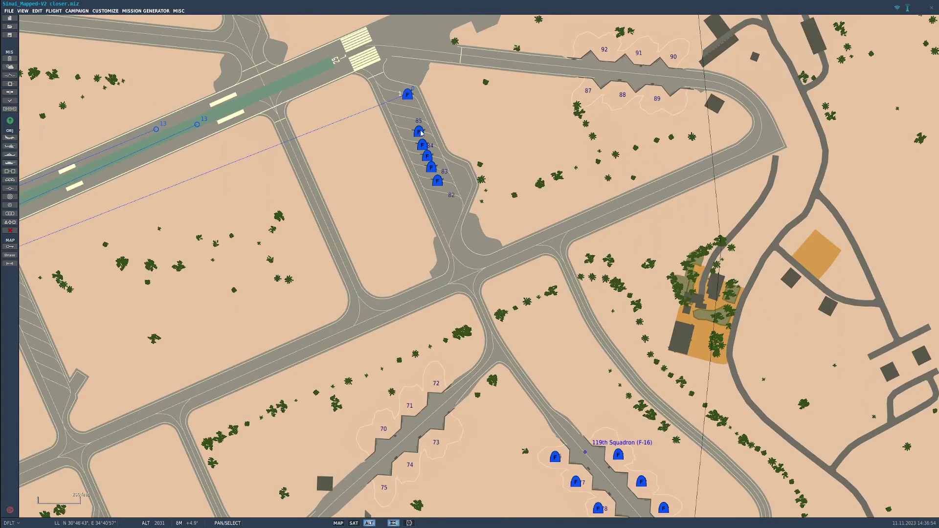
click(420, 132)
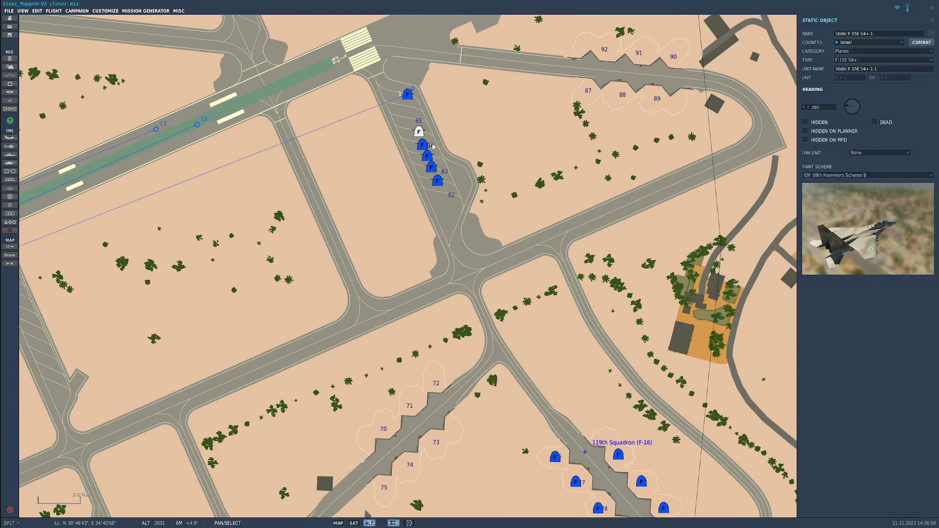
scroll(431, 152, down, 2)
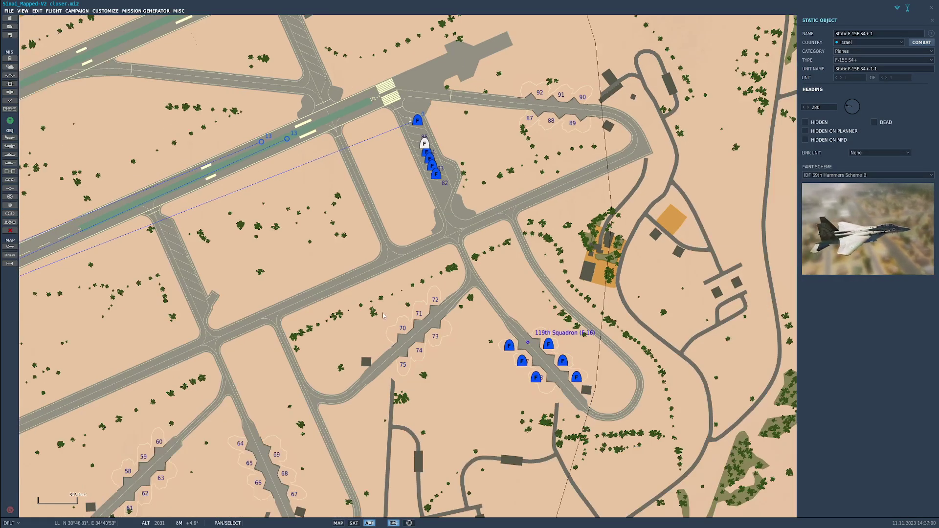
right_drag(389, 364, 368, 206)
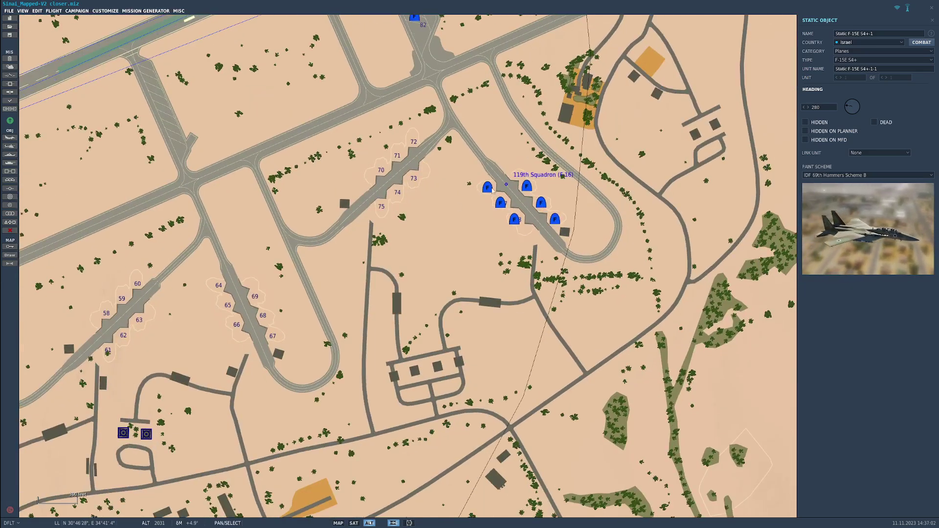
click(488, 188)
scroll(487, 189, up, 5)
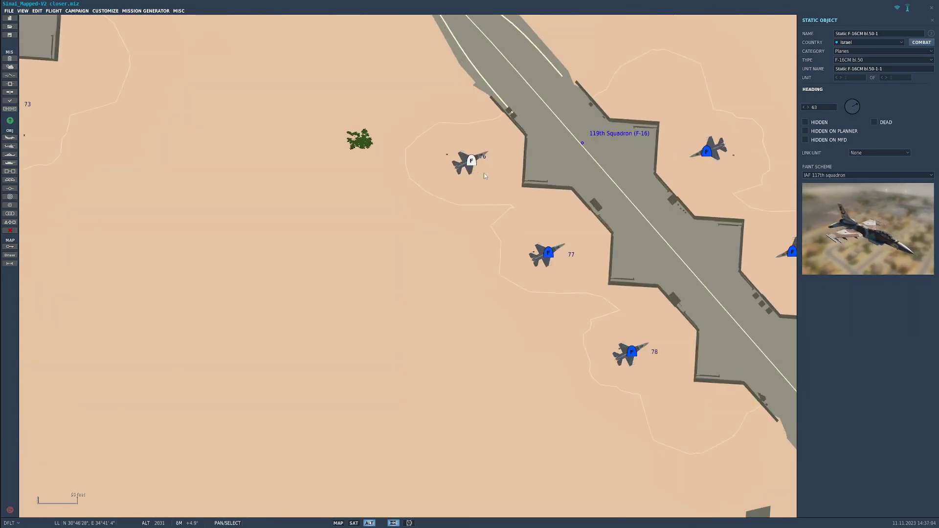
scroll(479, 168, down, 8)
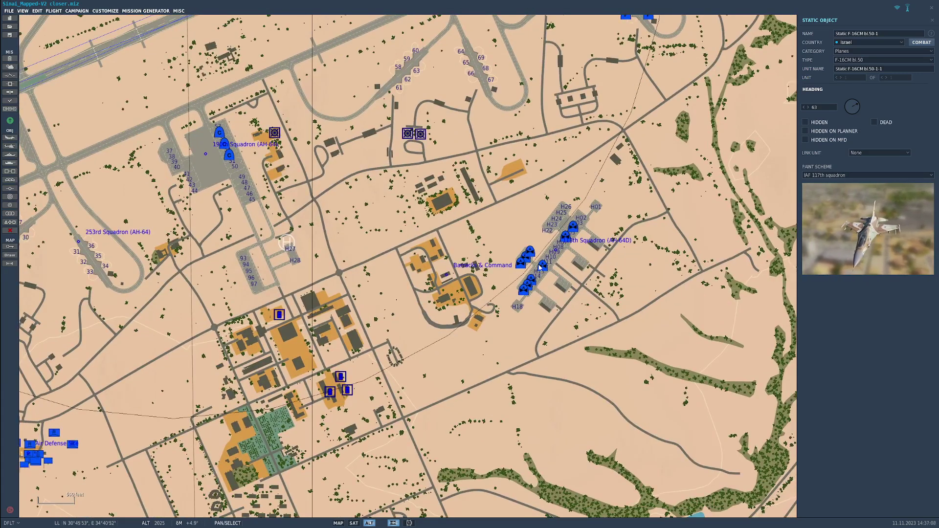
click(541, 267)
click(601, 99)
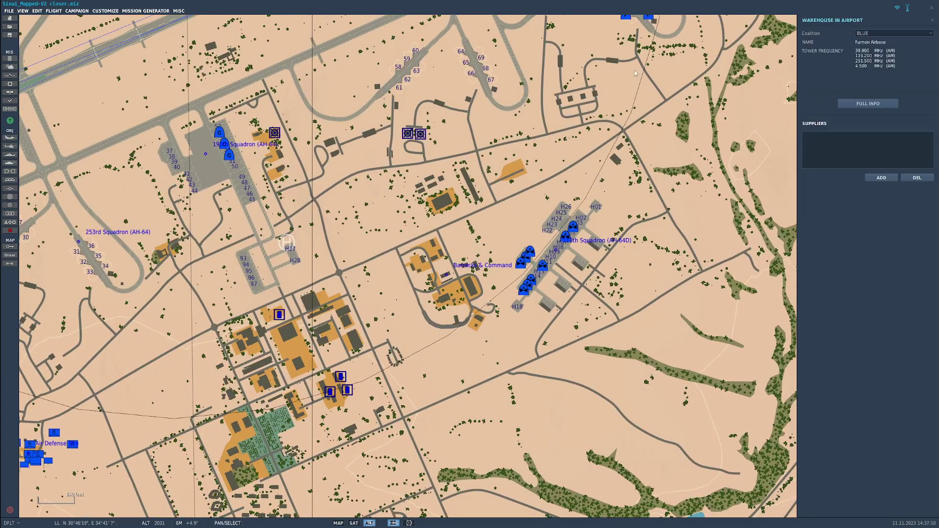
Delete the three static F-16CM aircraft at stands 76, 77 and 78 of the 119th Squadron area.
drag(609, 27, 515, 169)
scroll(515, 168, down, 1)
scroll(503, 157, up, 6)
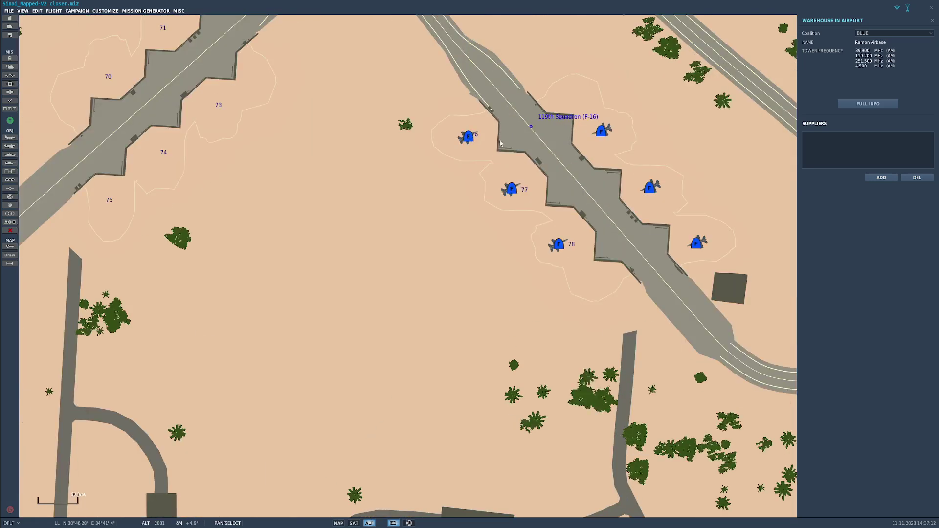
scroll(534, 145, down, 3)
click(514, 137)
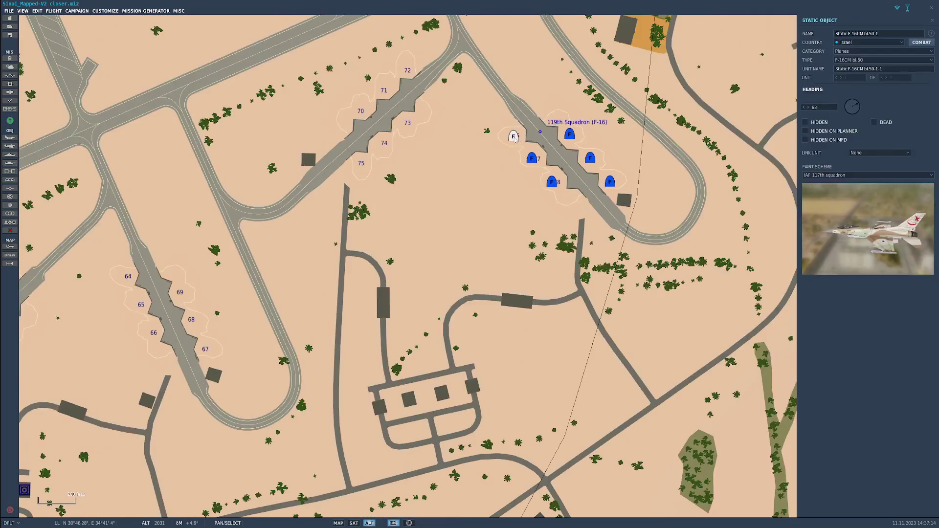
click(9, 230)
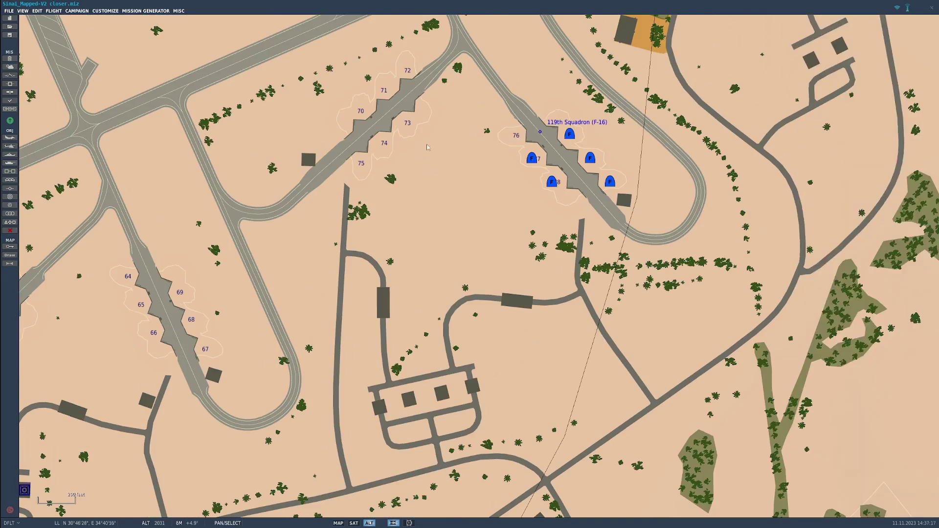
click(532, 159)
click(10, 230)
click(552, 182)
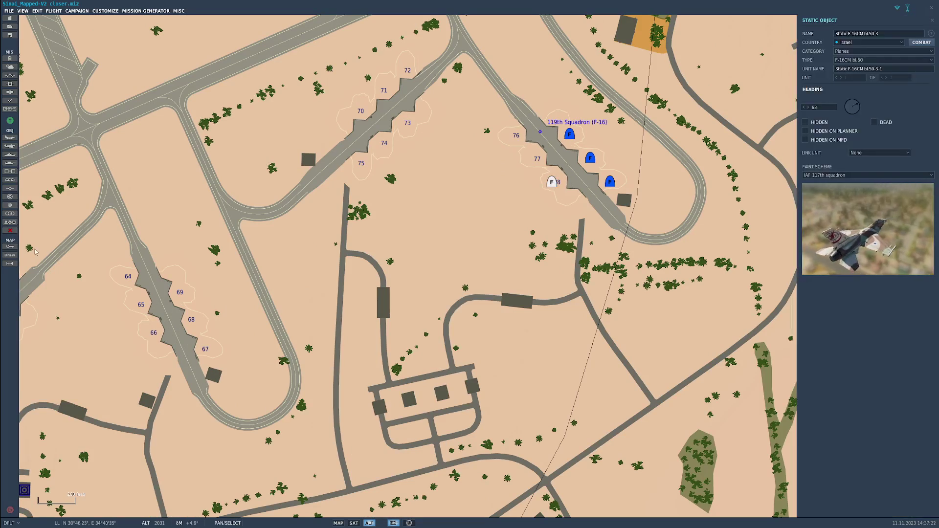
click(10, 231)
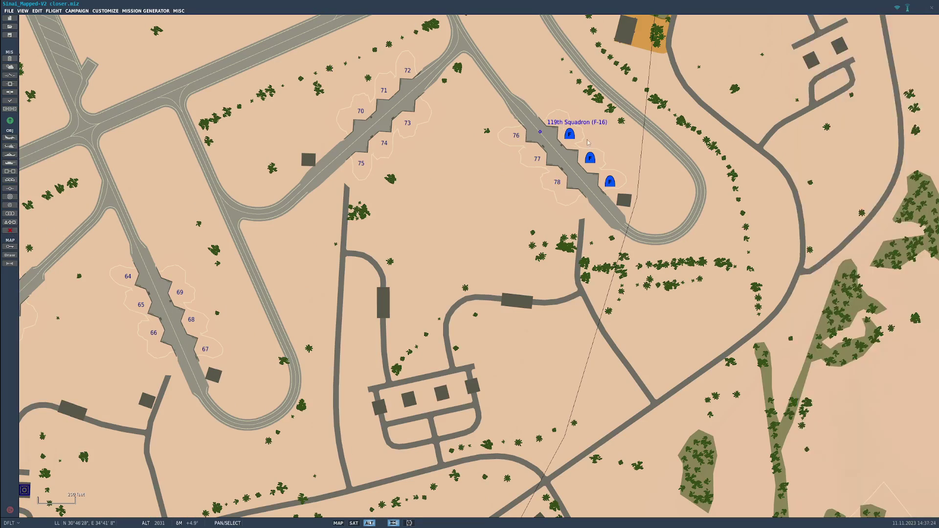
Delete the three static F-16CM aircraft on the opposite side of the 119th Squadron taxiway, at and below stand 81.
click(569, 136)
key(Delete)
click(589, 158)
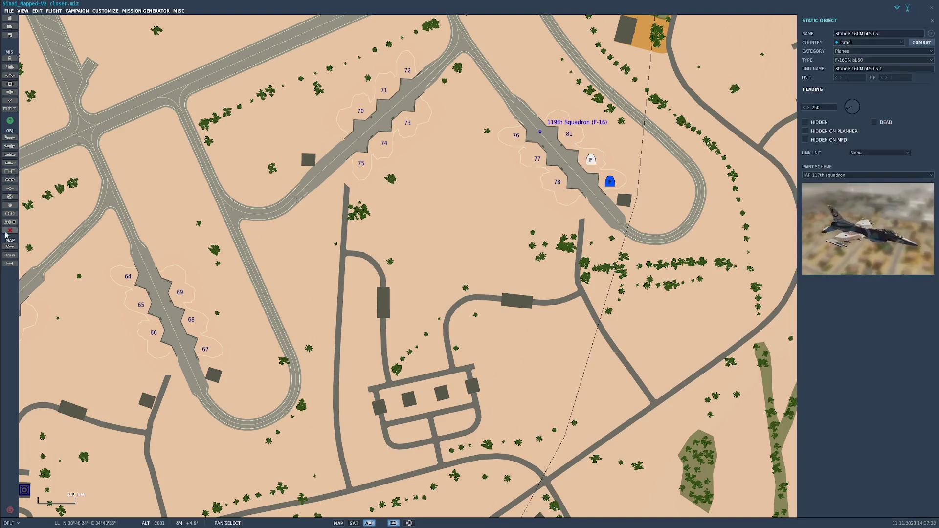
key(Delete)
click(608, 183)
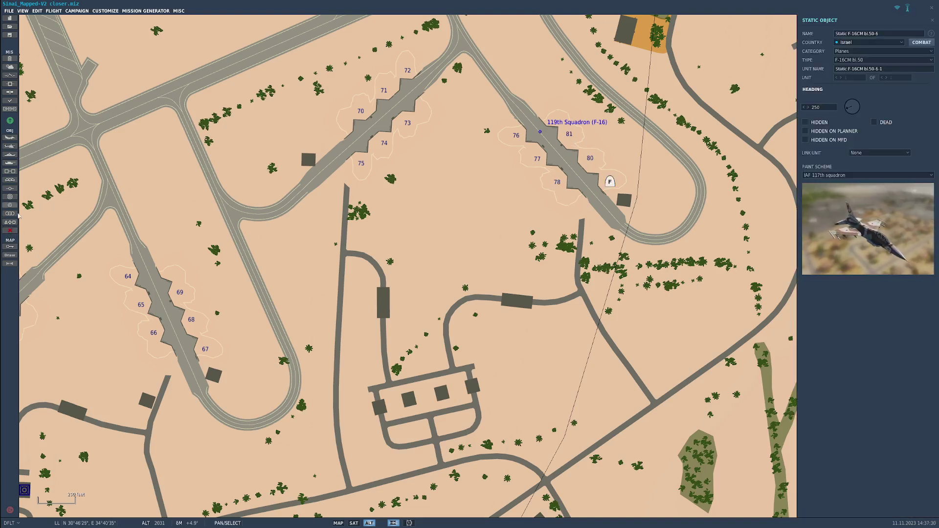
click(11, 230)
Examine the 113th Squadron helicopters and the northernmost static C-130 on the 190th Squadron apron.
scroll(405, 254, down, 1)
scroll(405, 254, down, 1)
drag(368, 509, 417, 274)
scroll(415, 293, up, 2)
scroll(415, 293, up, 2)
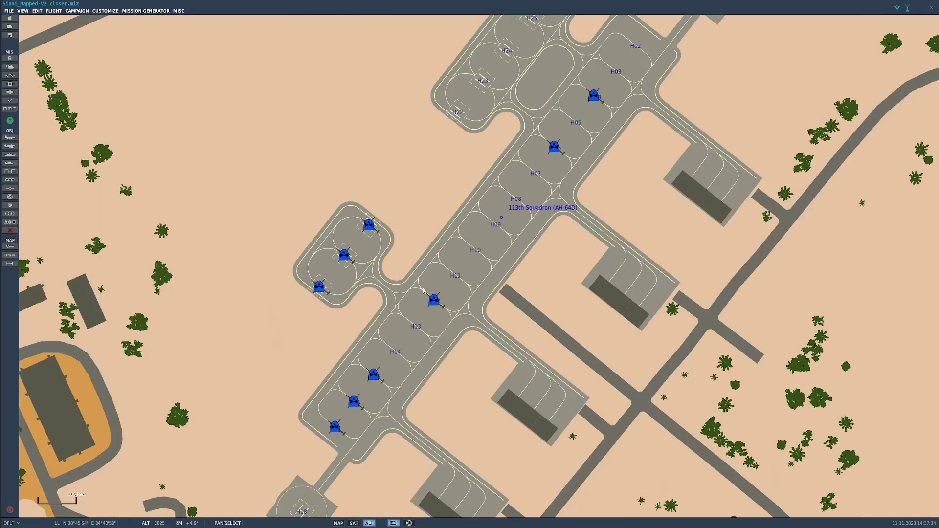
scroll(439, 303, down, 4)
scroll(468, 253, up, 1)
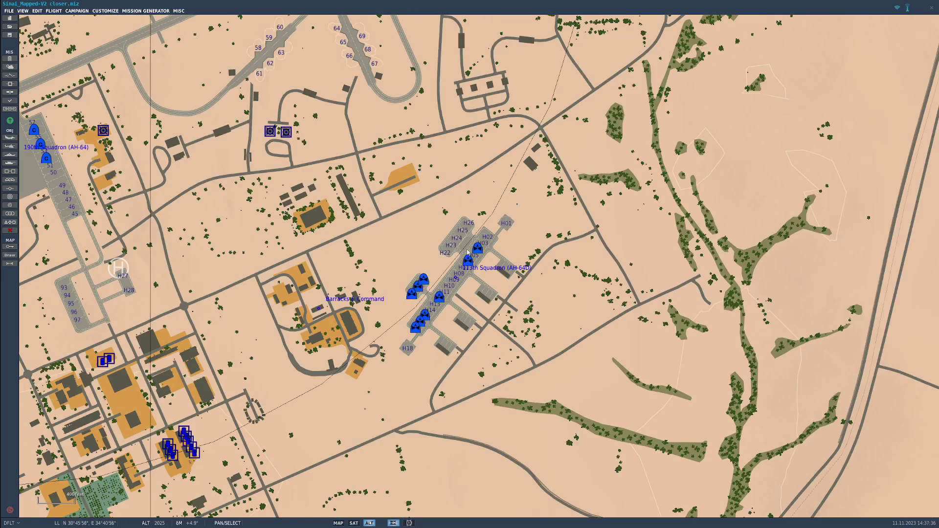
scroll(395, 370, down, 3)
scroll(172, 224, up, 4)
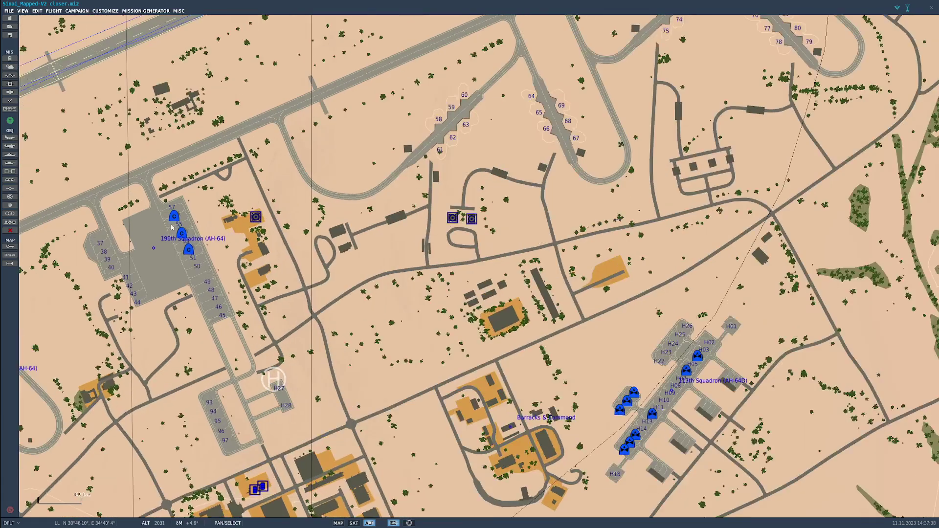
scroll(171, 224, up, 2)
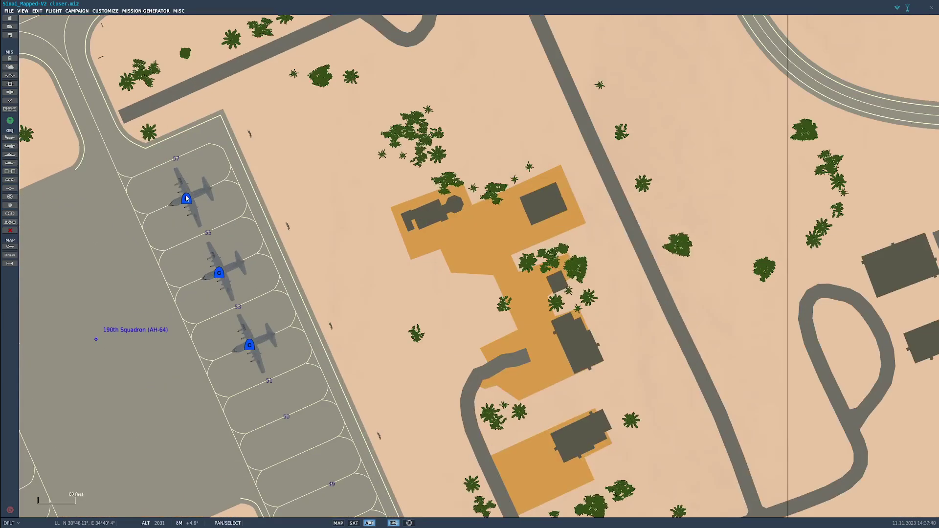
click(187, 199)
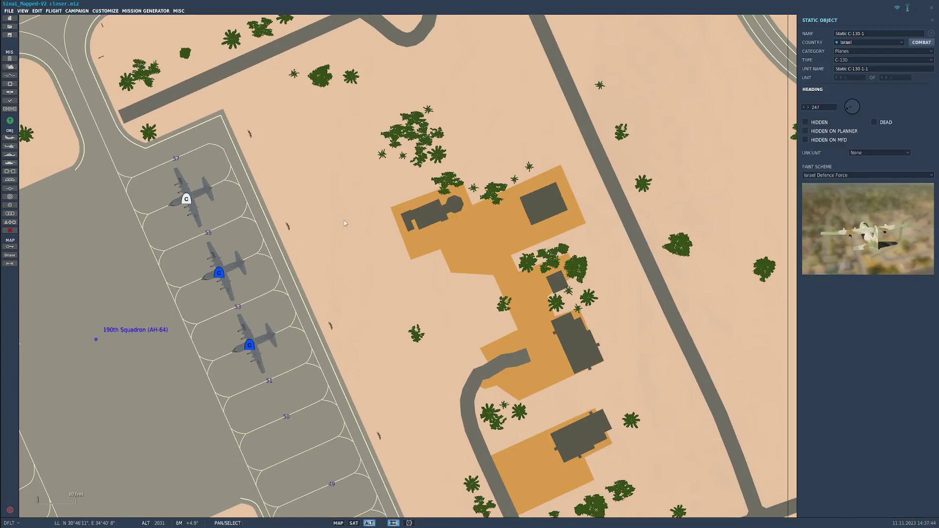
Examine the Patriot Israel vehicle group at Ramon's Air Defense Site and its range rings across the whole map.
scroll(344, 223, down, 5)
scroll(339, 194, down, 2)
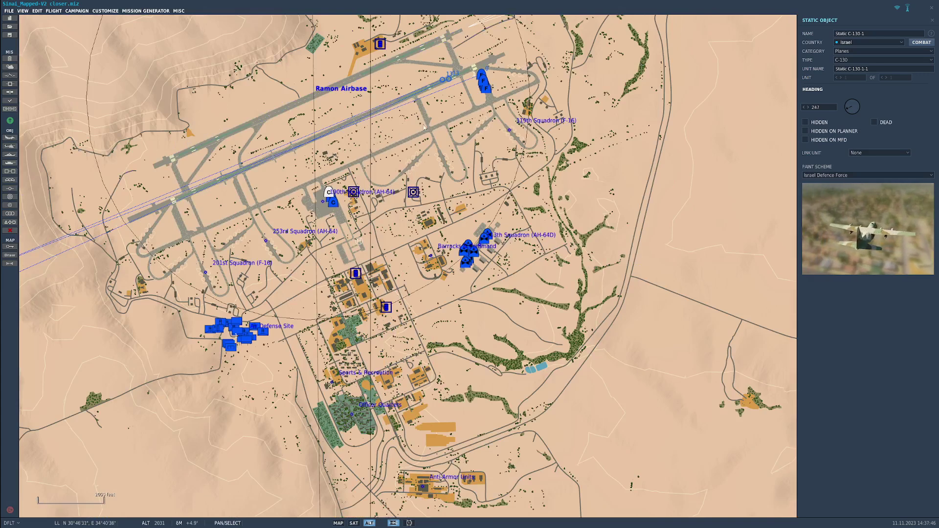
scroll(203, 351, up, 5)
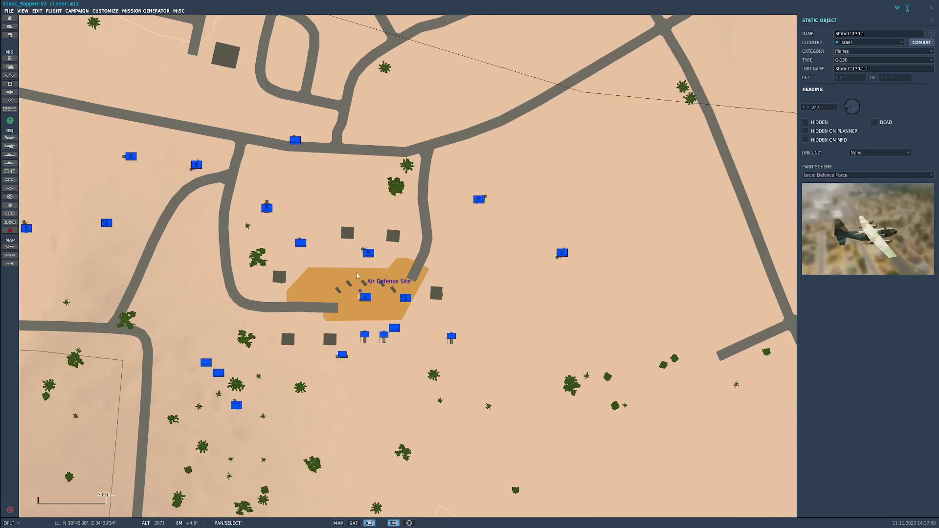
scroll(295, 140, up, 4)
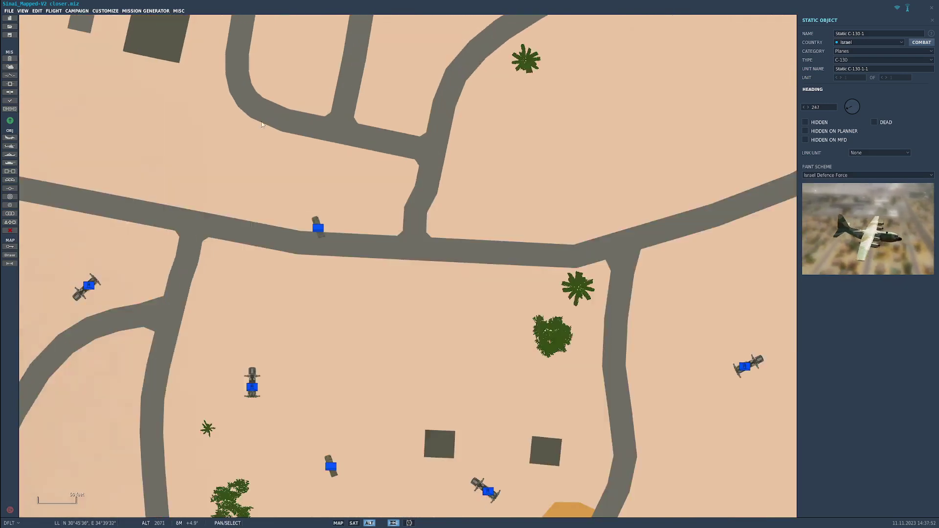
drag(341, 206, 264, 337)
scroll(264, 337, down, 2)
scroll(331, 321, down, 5)
scroll(248, 370, up, 5)
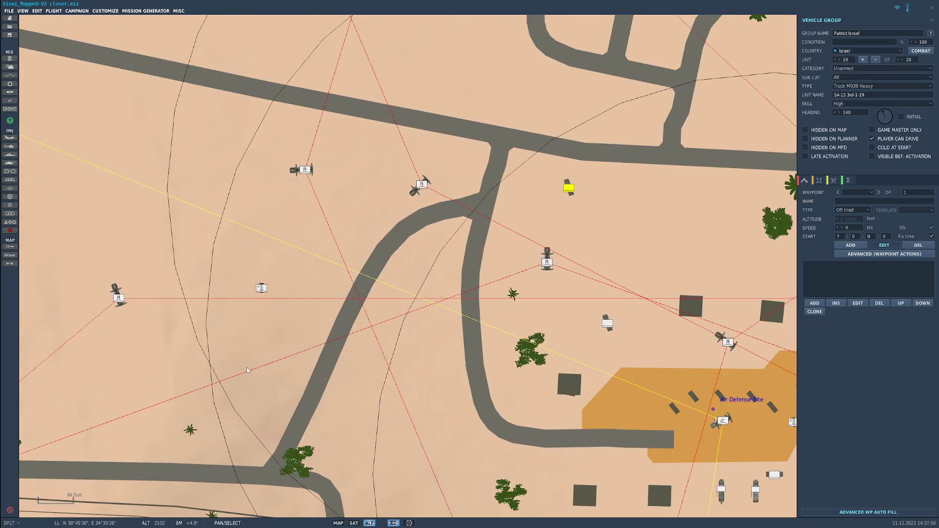
scroll(247, 371, down, 3)
scroll(487, 215, down, 5)
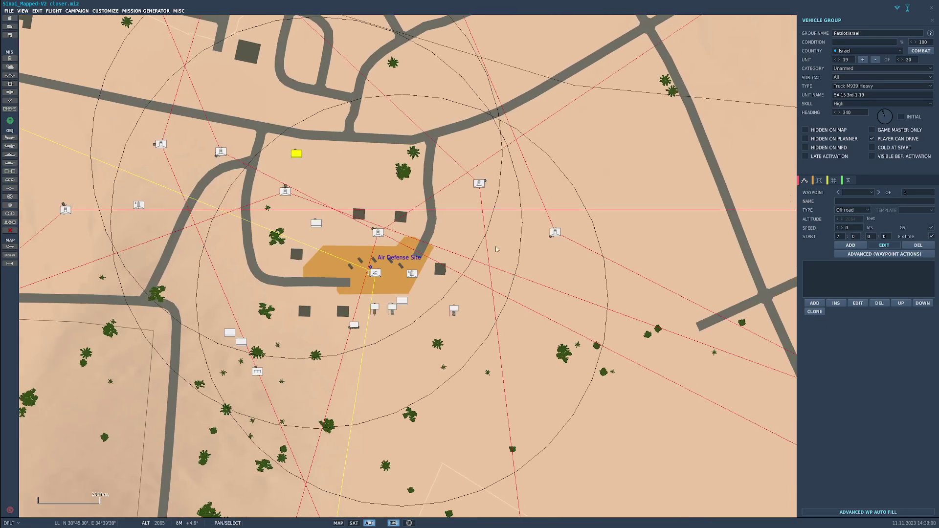
scroll(487, 215, down, 15)
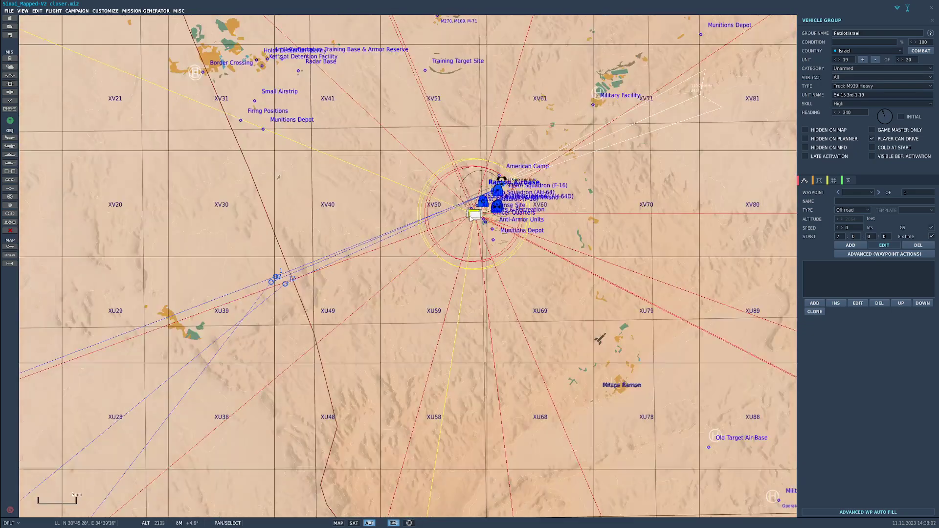
scroll(470, 218, down, 5)
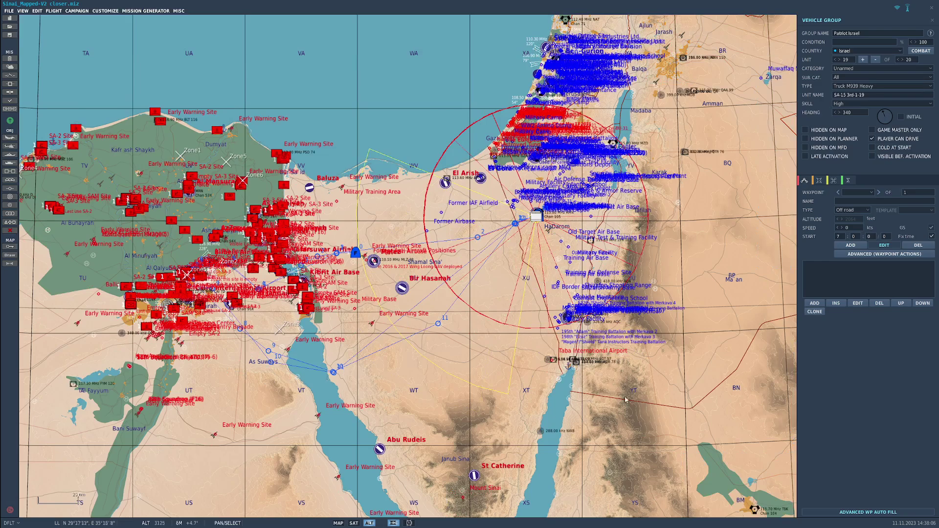
Select the northernmost F-15E at Ramon Airbase, the Strike Eagle 1 group, and review its paint scheme and mission payload.
scroll(538, 218, up, 20)
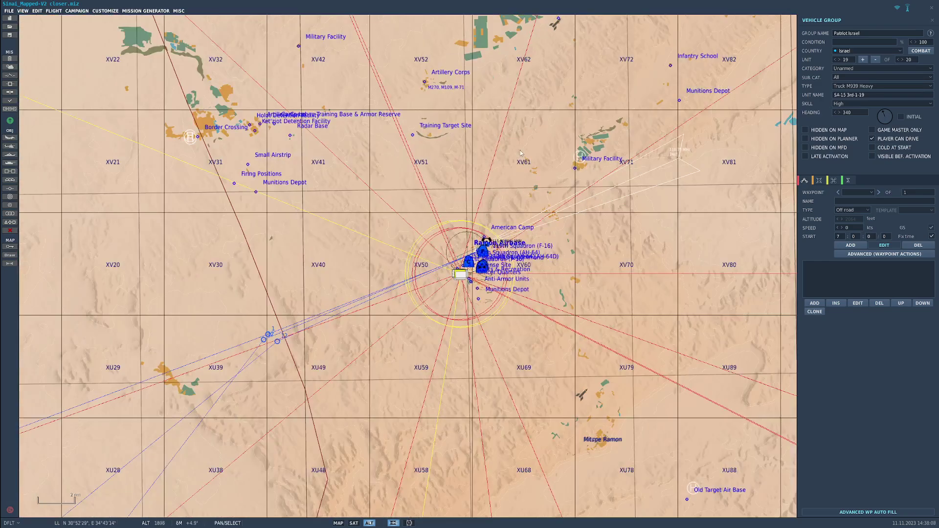
drag(383, 263, 440, 142)
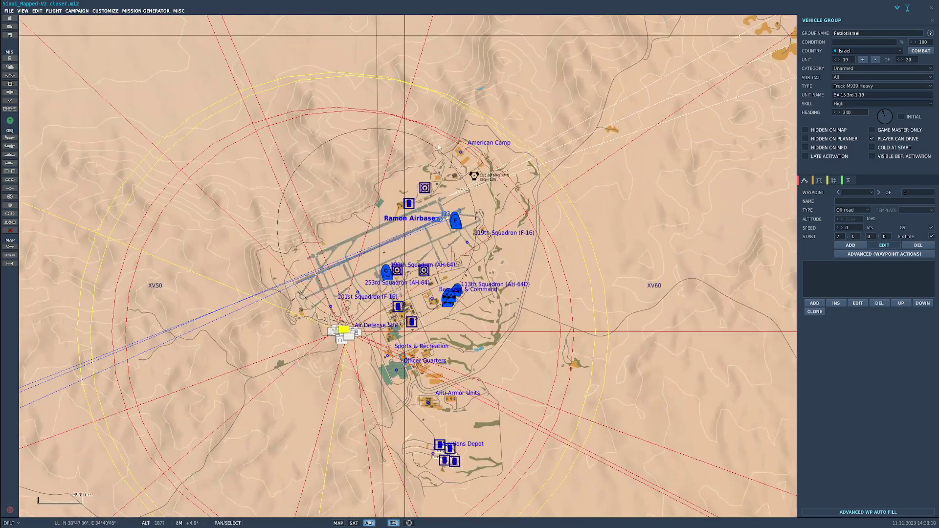
scroll(420, 269, up, 2)
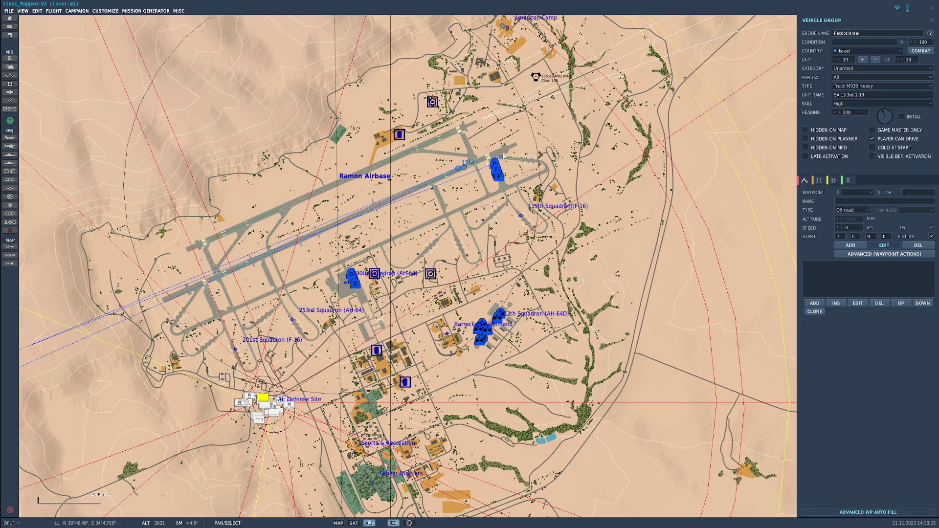
scroll(503, 156, up, 8)
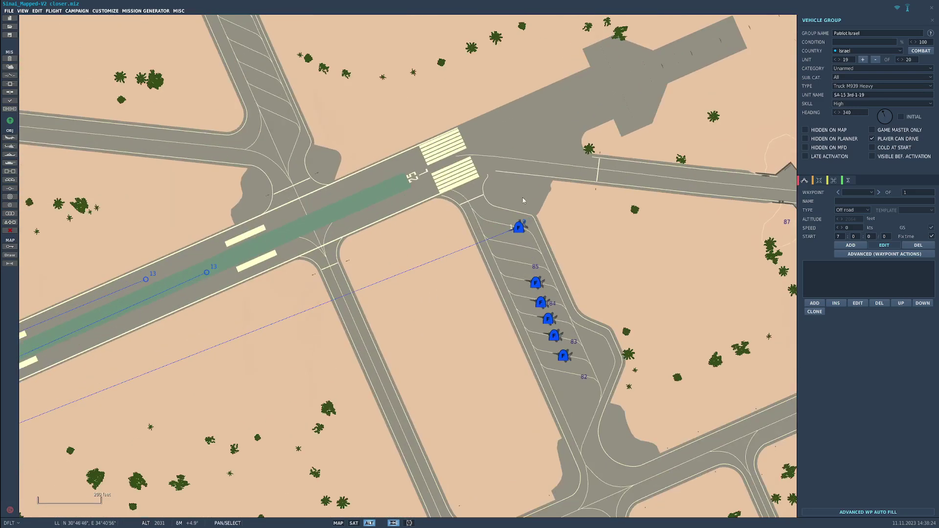
scroll(521, 218, up, 2)
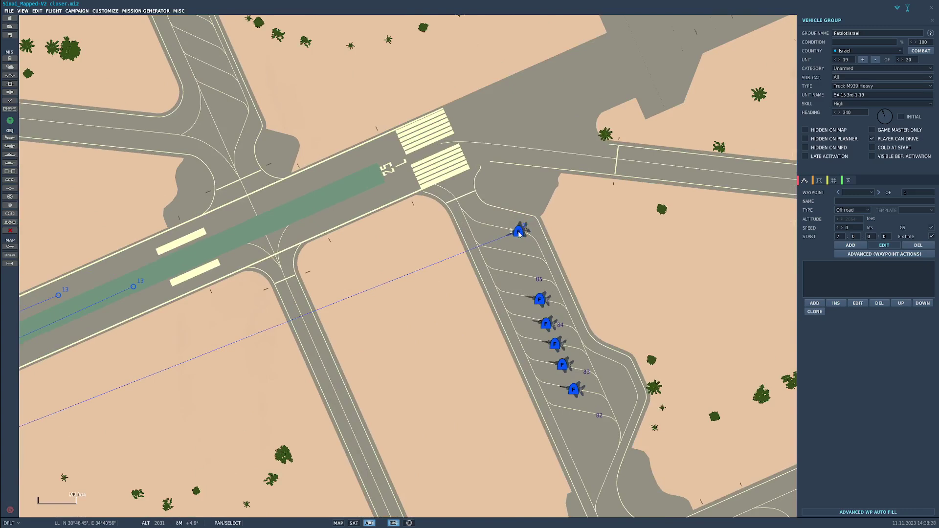
click(519, 232)
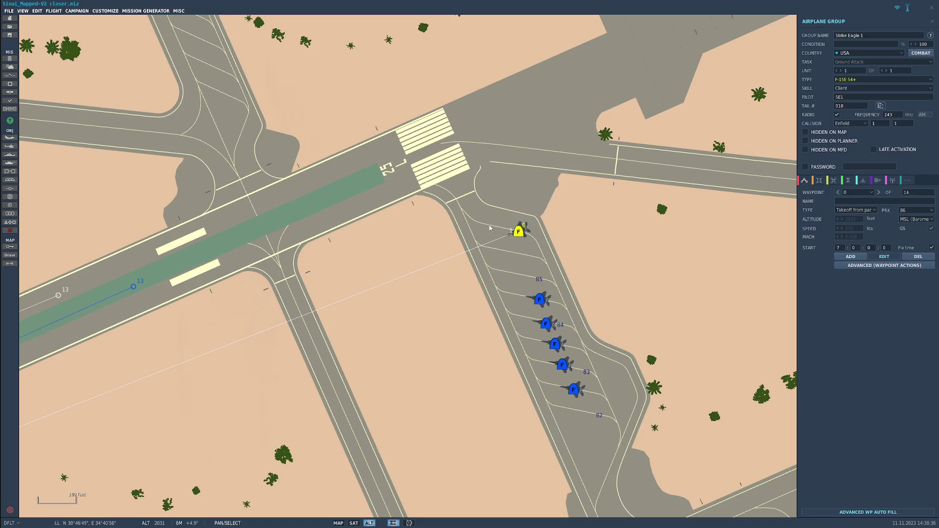
click(819, 181)
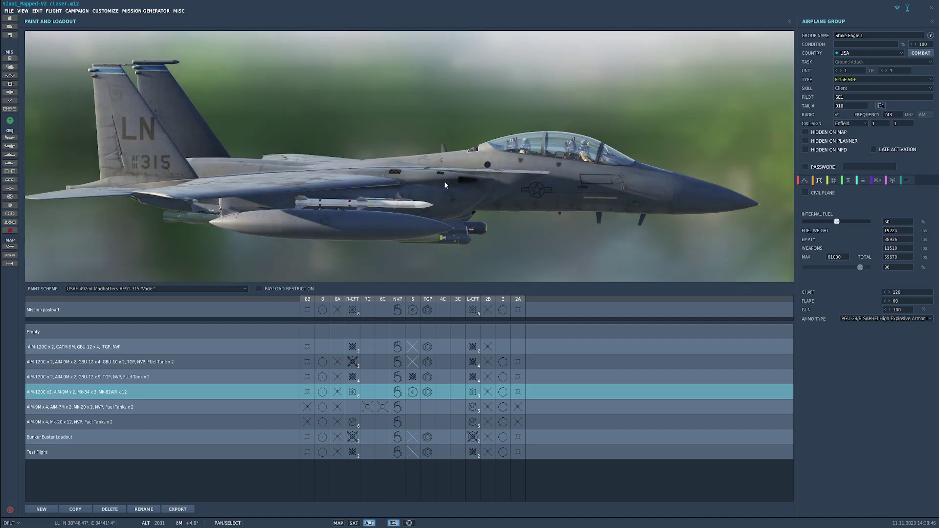
click(338, 312)
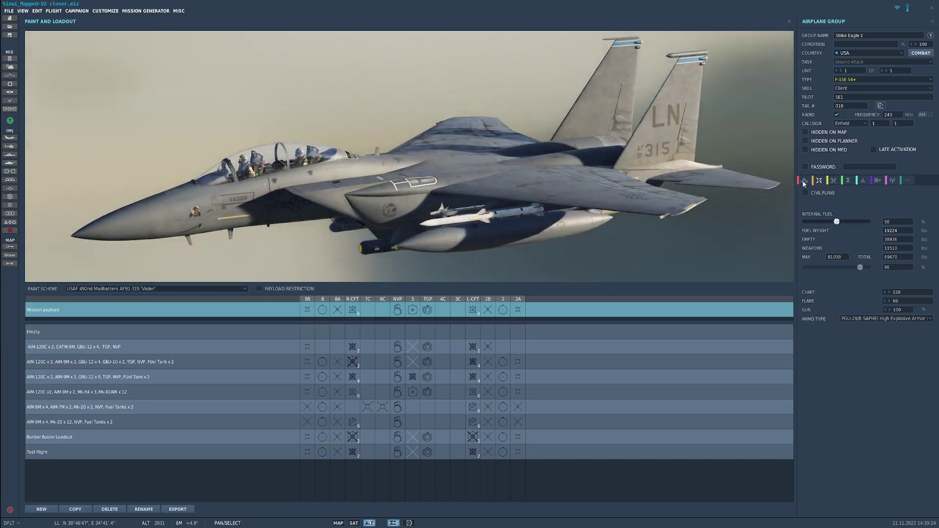
click(805, 181)
Measure the distance from Ramon Airbase to the blue aircraft start point just west of Melez and examine the route around it.
scroll(501, 212, down, 10)
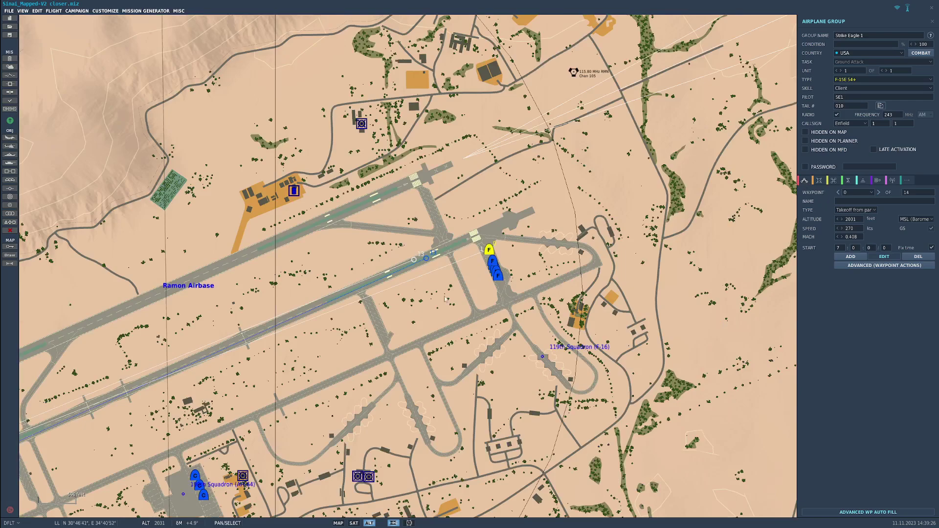
scroll(483, 233, down, 10)
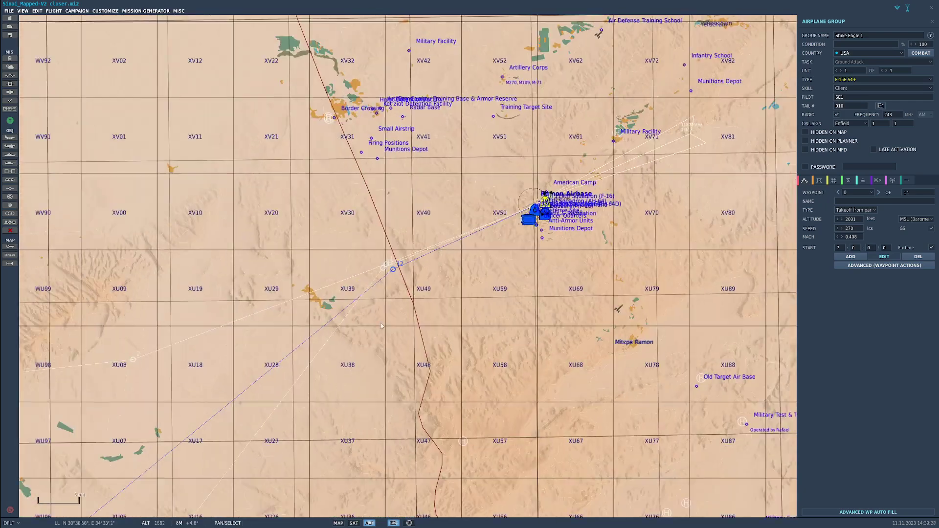
scroll(462, 271, down, 5)
scroll(245, 234, up, 10)
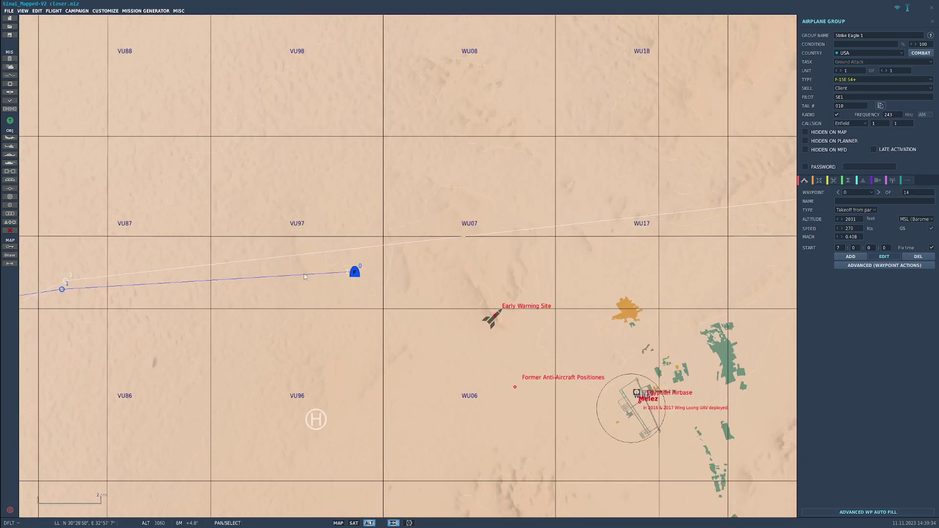
scroll(210, 233, down, 6)
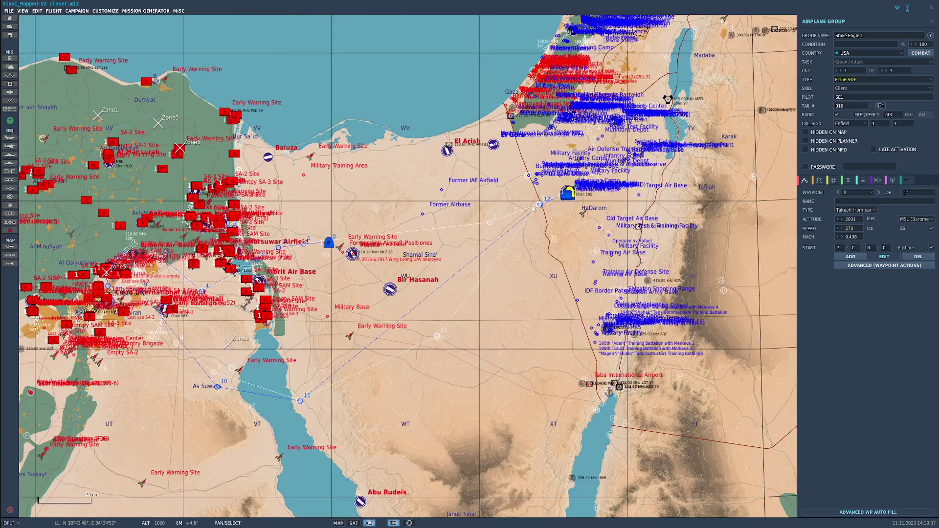
right_drag(563, 196, 325, 241)
scroll(357, 214, up, 5)
scroll(433, 290, down, 3)
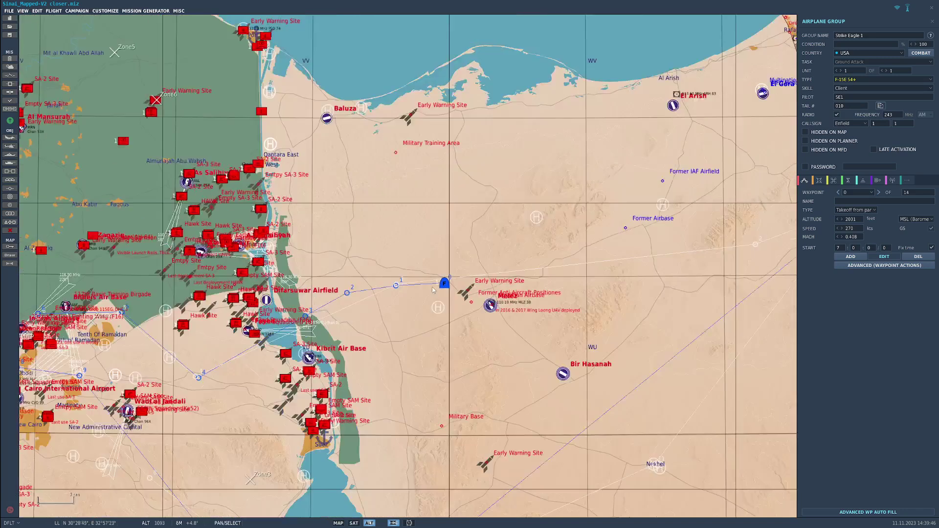
scroll(432, 290, down, 2)
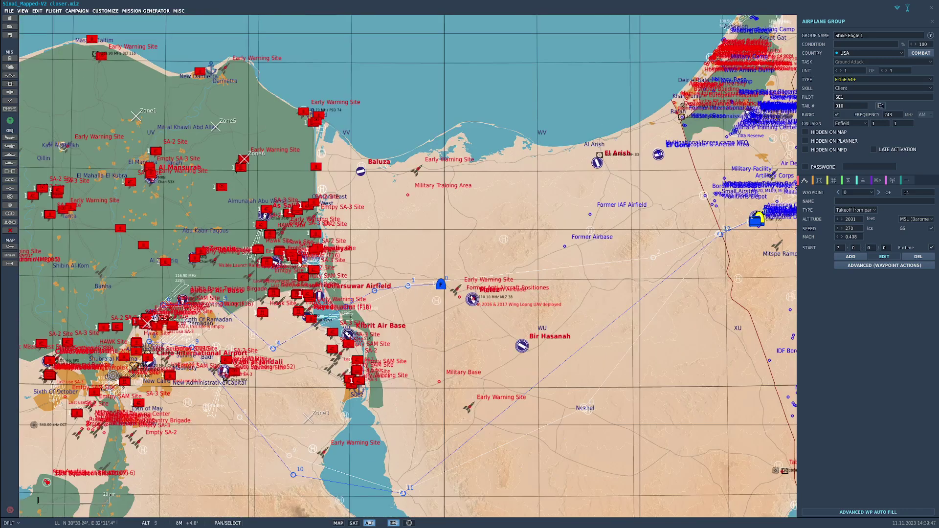
Display the detection and threat range rings of all units across the map, and hide them again.
click(897, 9)
click(907, 8)
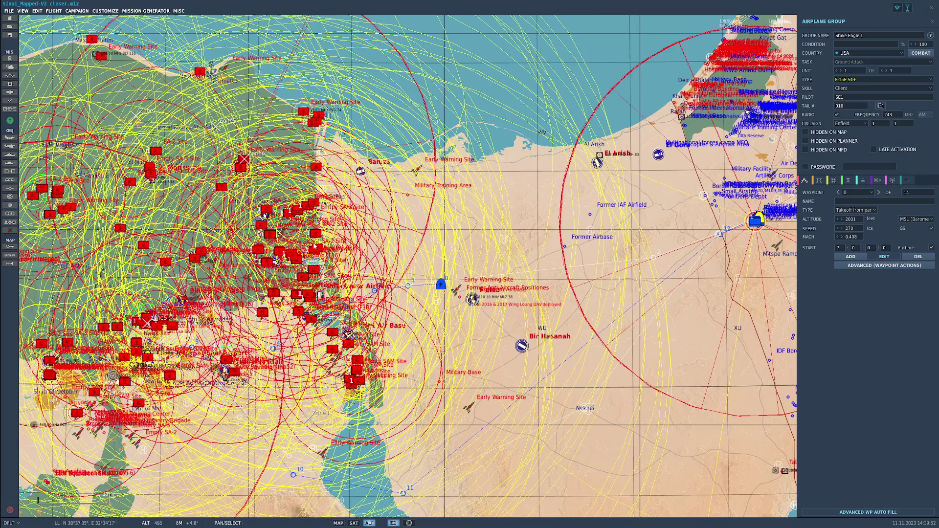
click(897, 10)
click(908, 9)
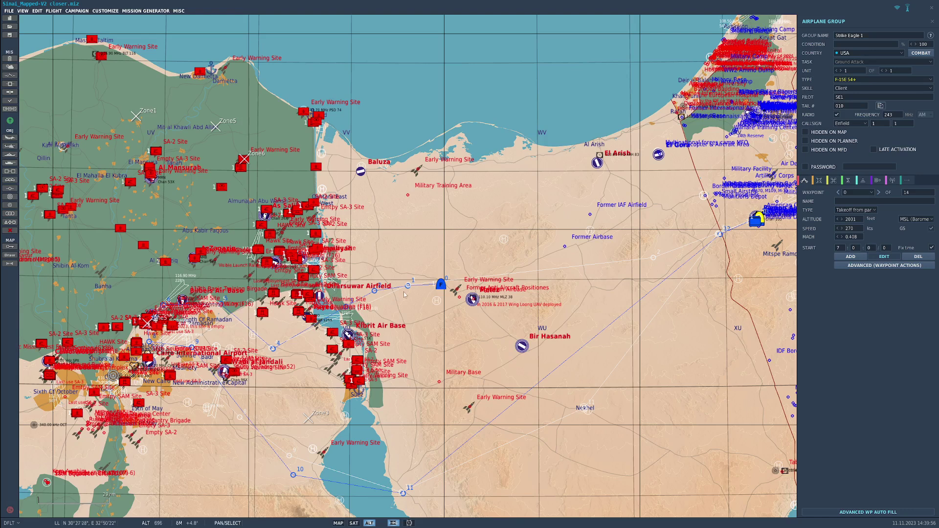
Trace the flight route from the start point near Melez across the Suez Canal to the Cairo and Inshas area.
scroll(433, 287, up, 2)
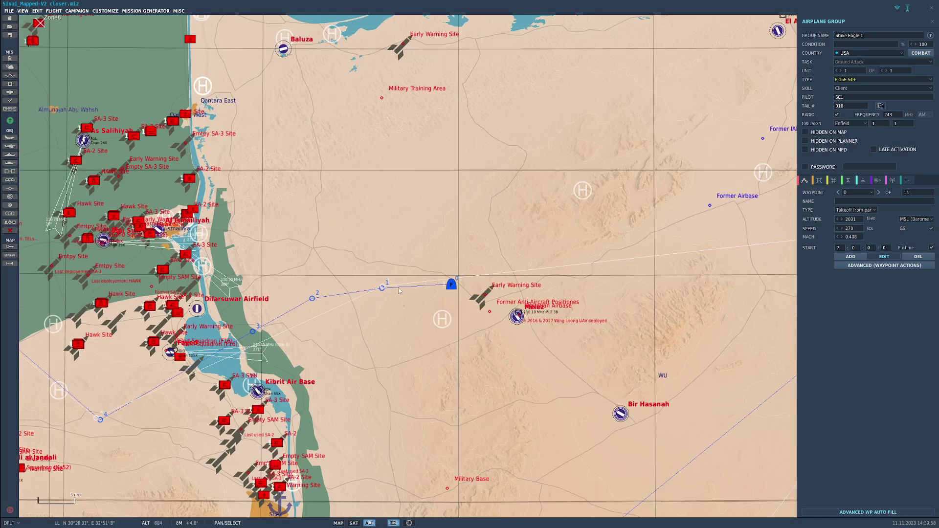
scroll(141, 394, down, 2)
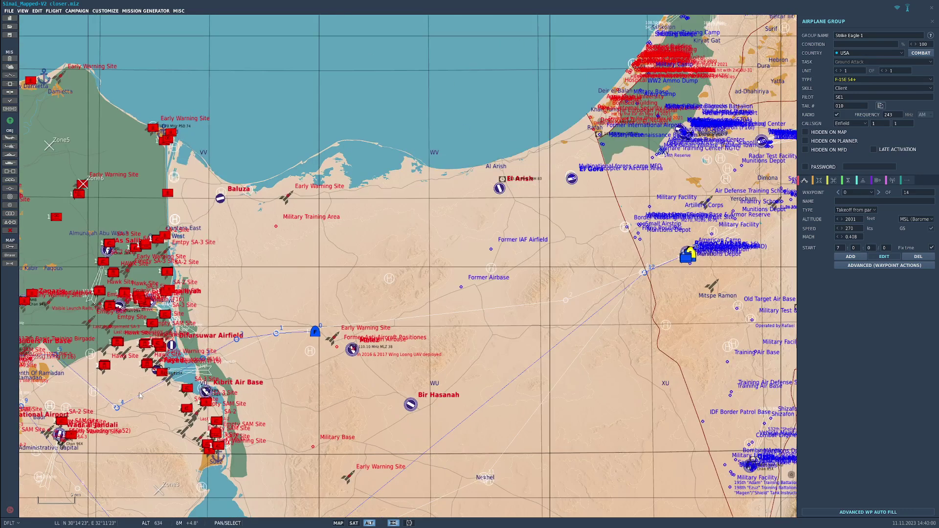
scroll(295, 332, down, 2)
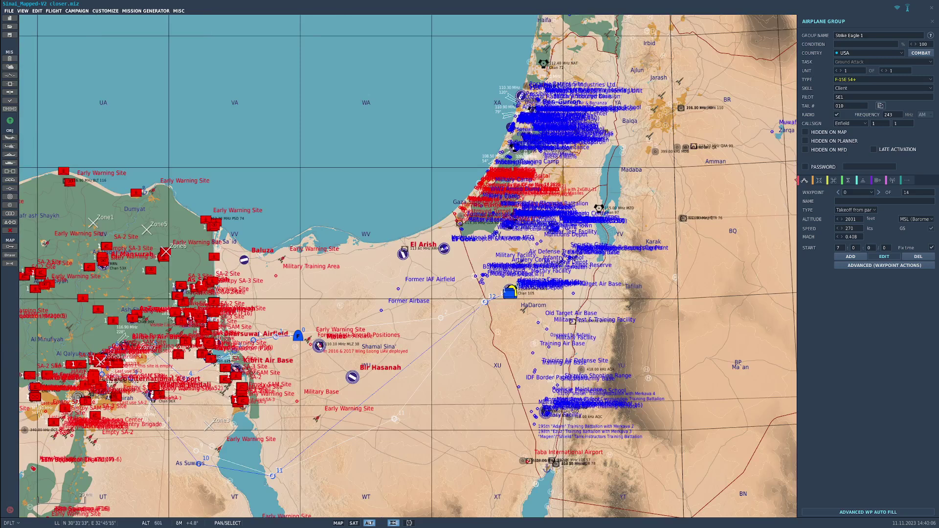
scroll(177, 370, up, 2)
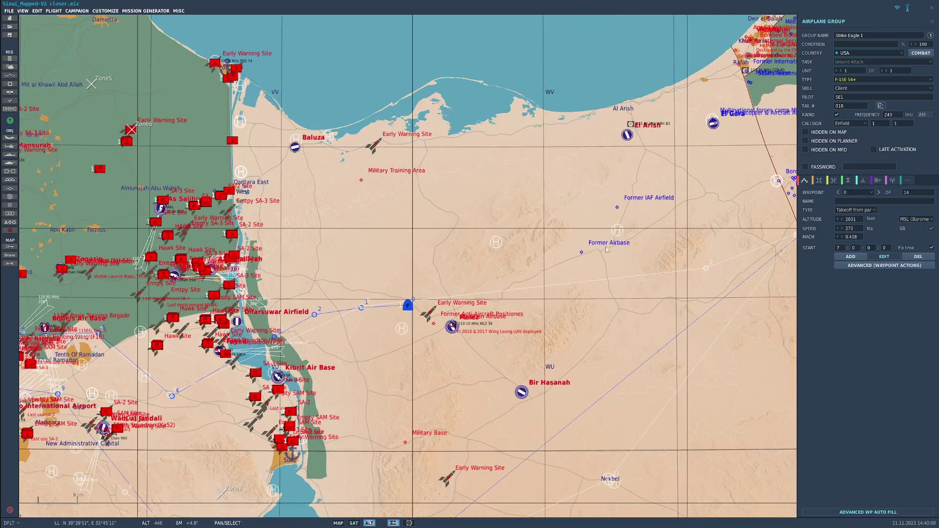
drag(432, 365, 653, 316)
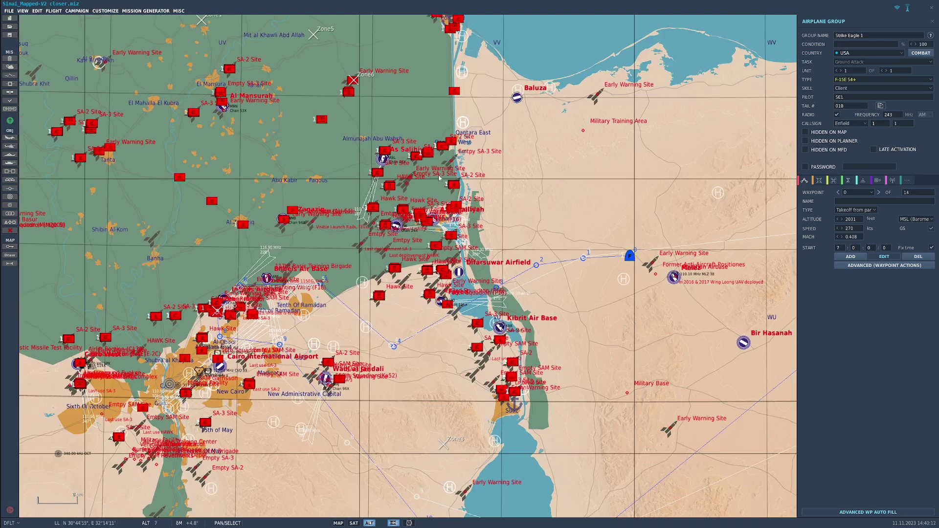
scroll(355, 316, up, 2)
drag(352, 315, 516, 303)
scroll(356, 325, up, 1)
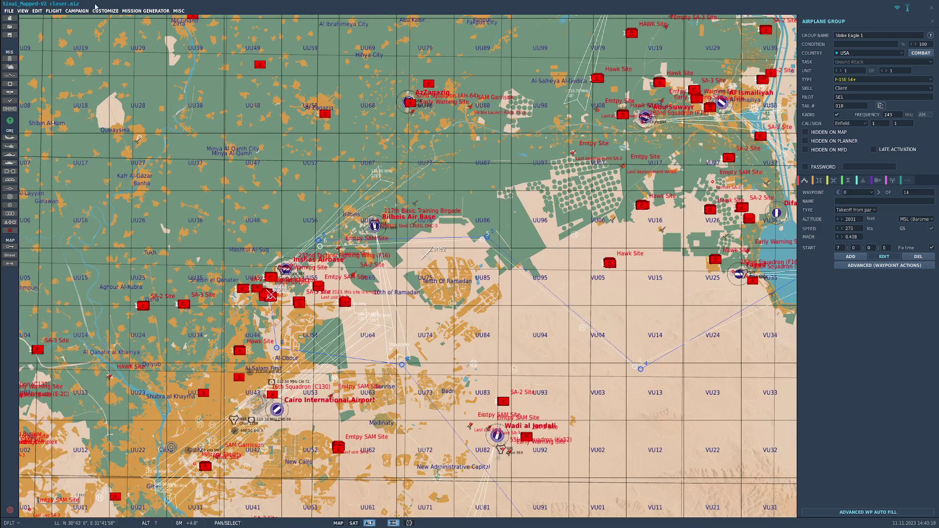
Examine the red target units around the Nuclear Reactor sites and Zone5, southwest of Inshas Airbase.
scroll(264, 291, up, 3)
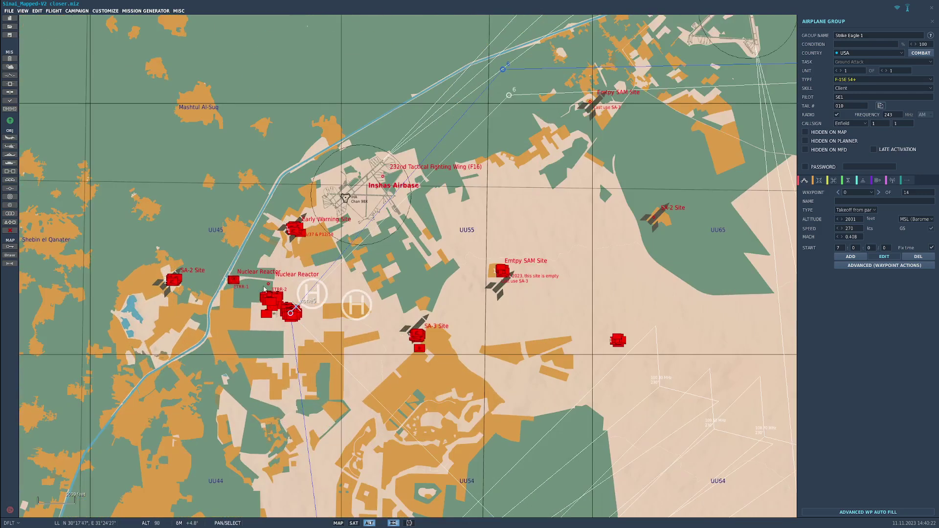
scroll(263, 291, up, 1)
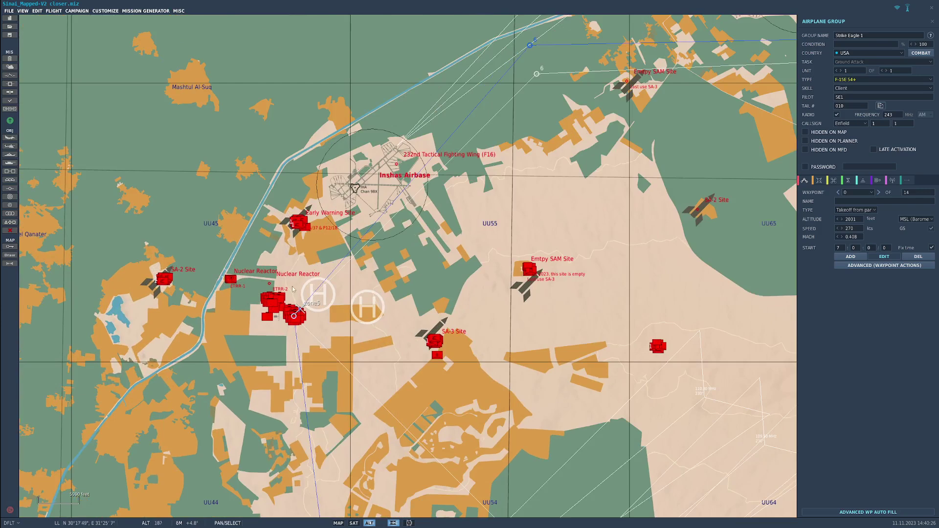
scroll(287, 315, up, 1)
scroll(287, 316, up, 8)
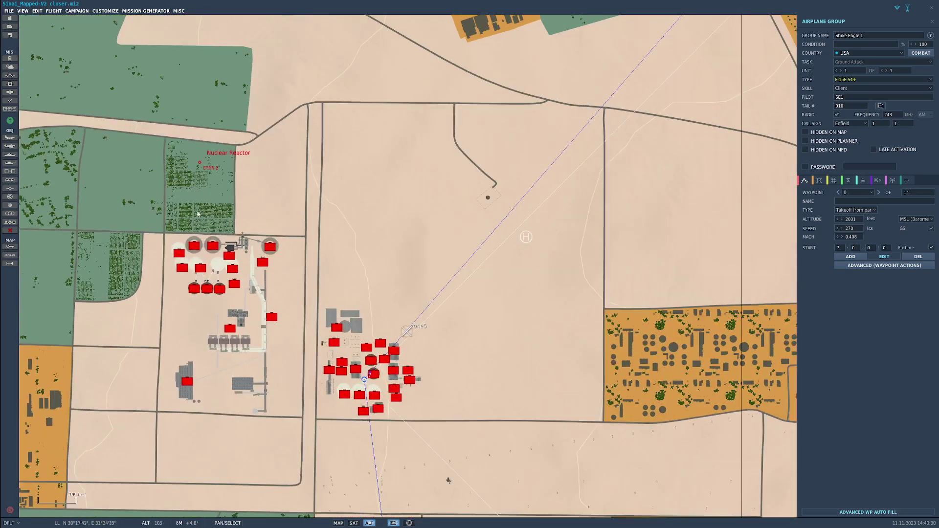
scroll(323, 303, down, 7)
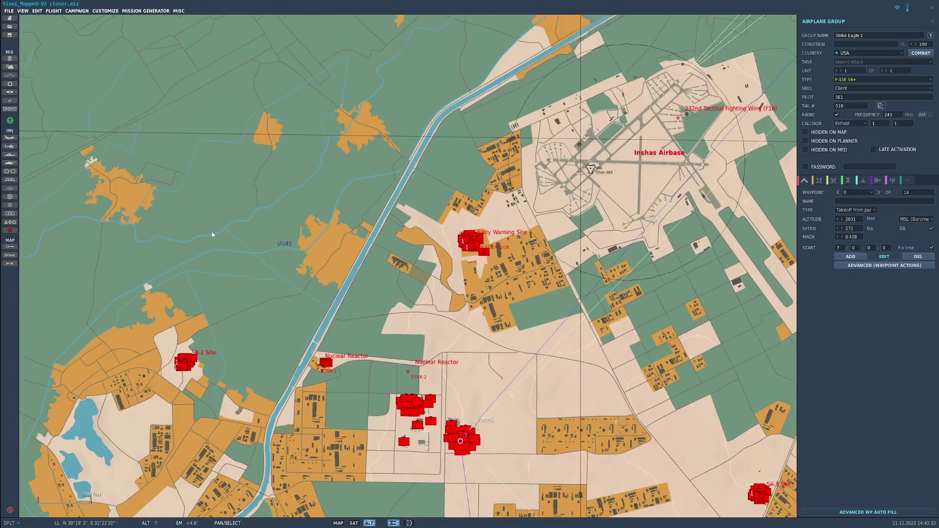
Inspect the Flag Set Random Value action of the mission-start trigger for the 8th SA2 activation, and close the triggers.
click(10, 76)
click(538, 102)
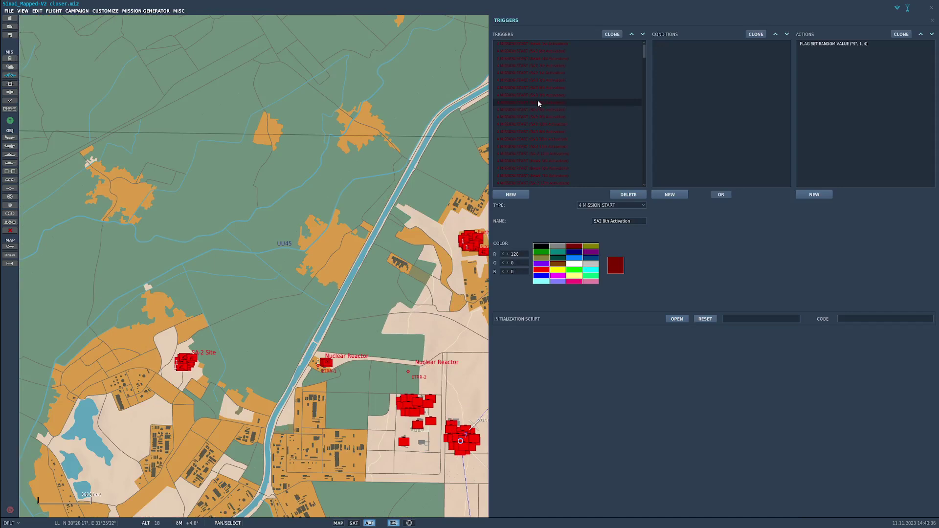
click(840, 45)
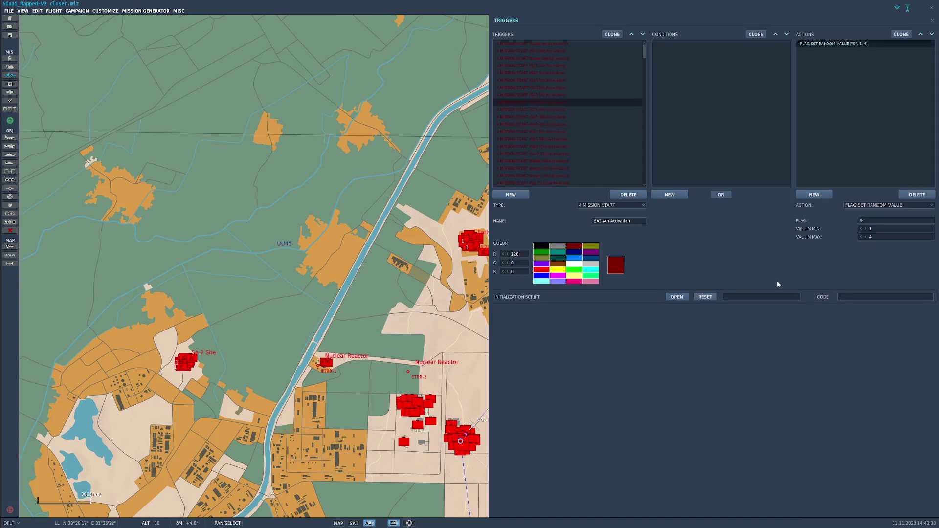
click(10, 75)
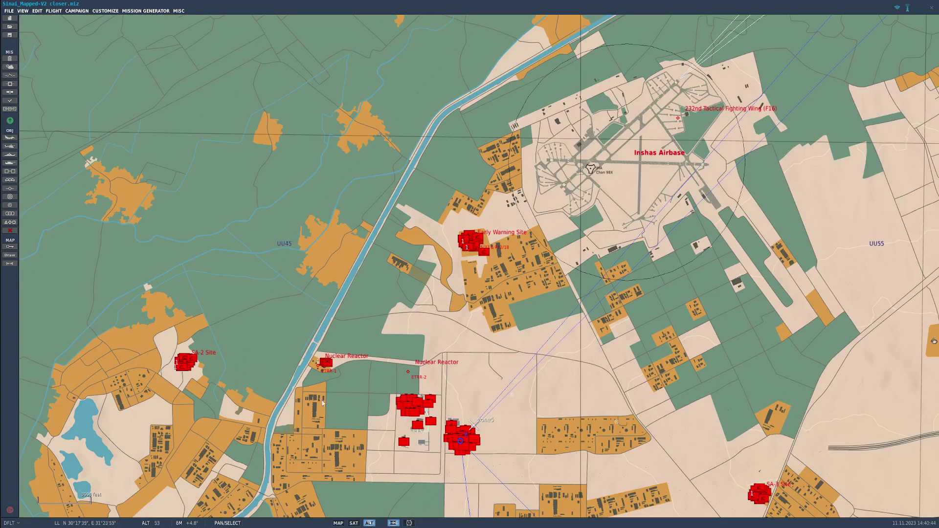
Select the SA-15 Tor vehicle at the southern edge of the SA-2 Site west of the nuclear reactors to view its settings.
scroll(165, 381, up, 5)
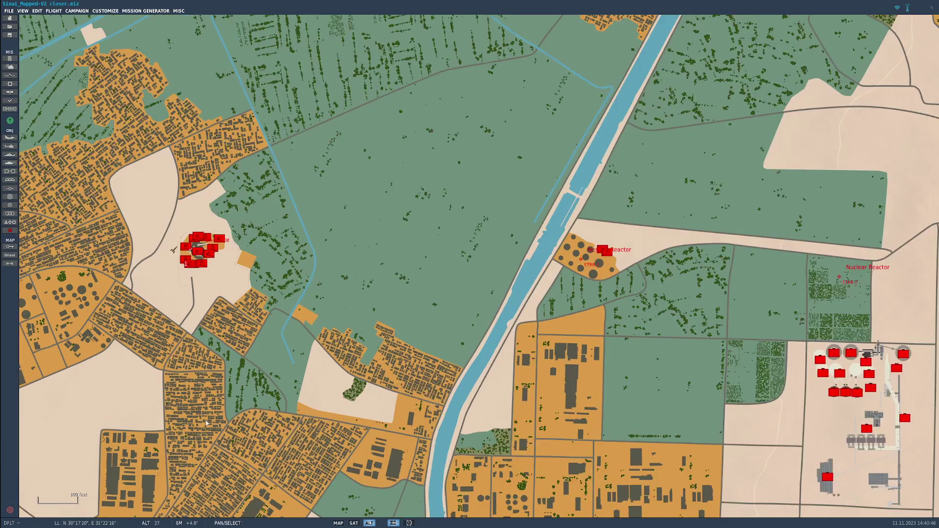
scroll(163, 177, up, 4)
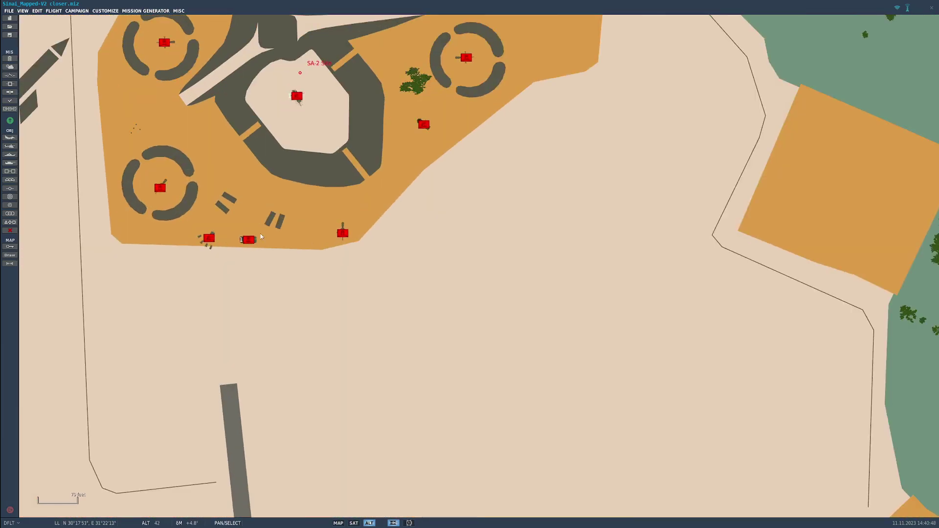
click(249, 240)
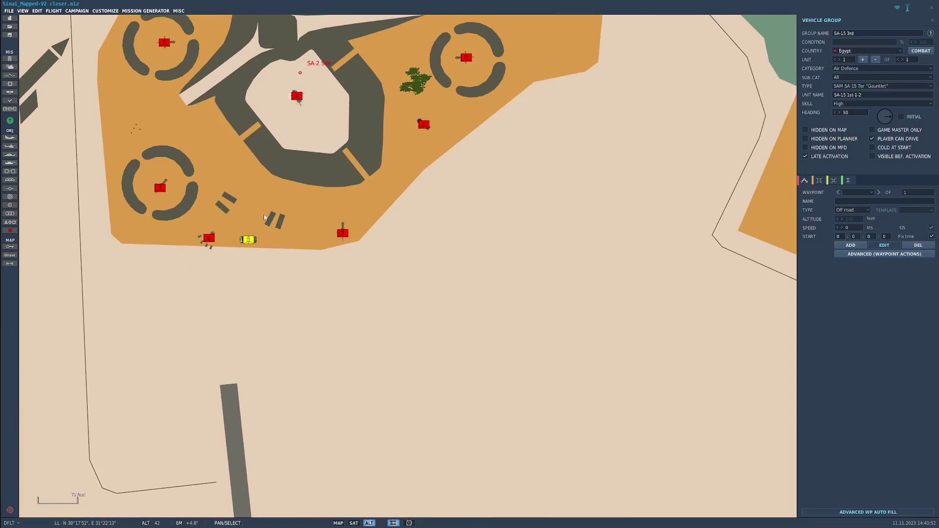
Measure the distance from the SA-2 Site eastward across the canal toward the nuclear reactor complex.
scroll(276, 285, down, 3)
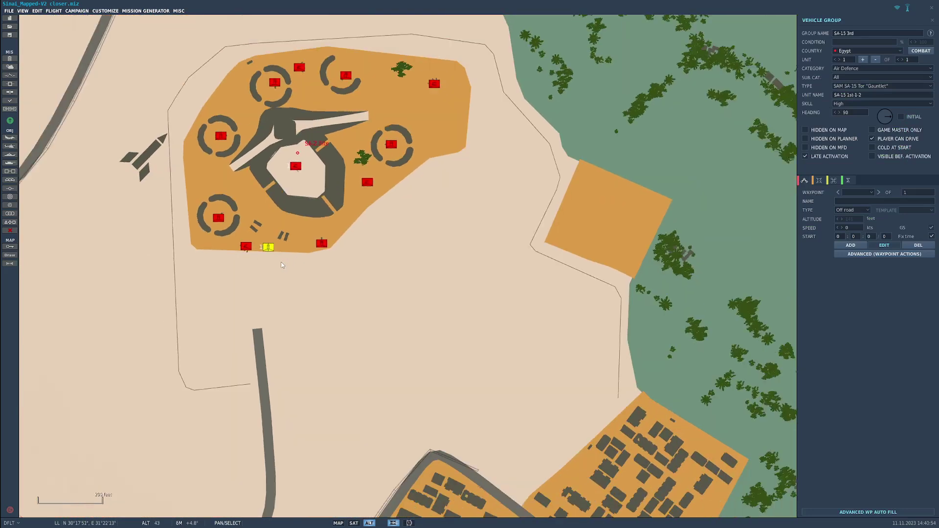
scroll(227, 217, down, 6)
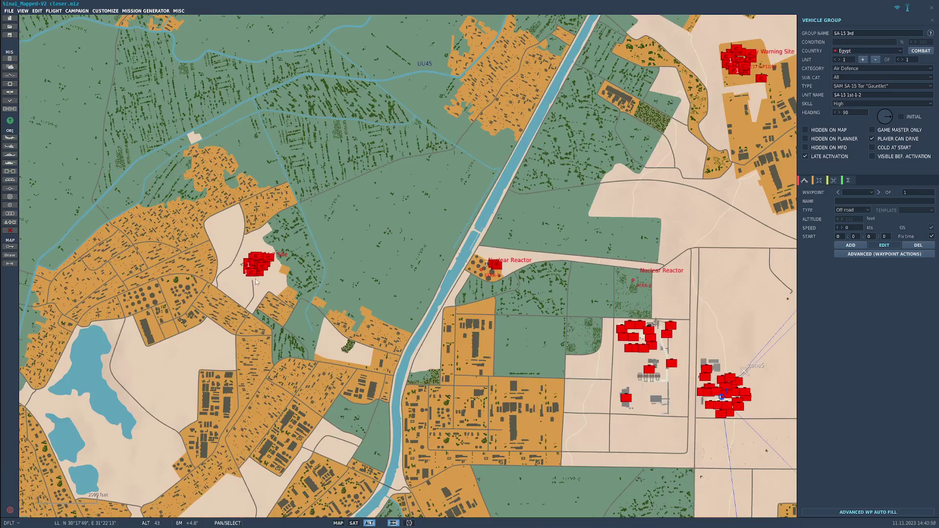
scroll(255, 281, up, 2)
right_drag(256, 273, 670, 369)
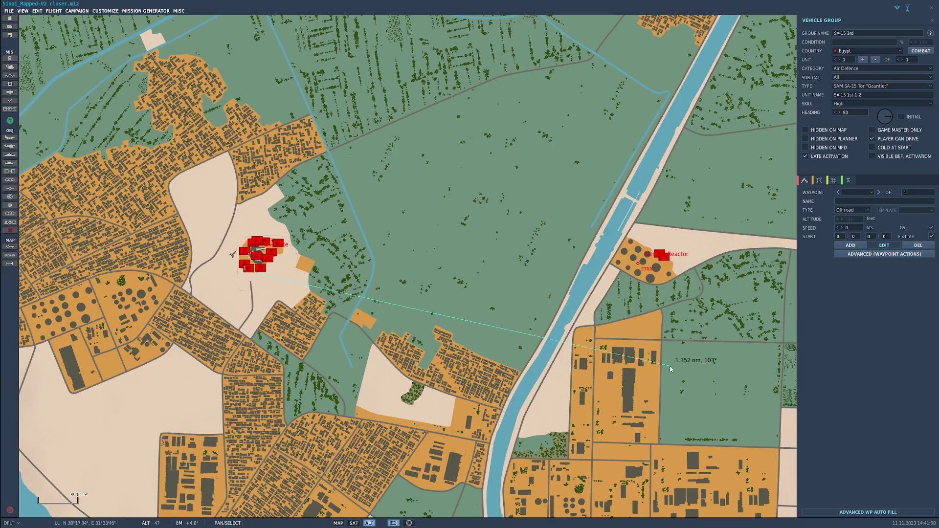
Select the M48 Chaparral at the southeastern edge of the Early Warning Site southwest of Inshas Airbase to view its settings.
scroll(659, 369, down, 3)
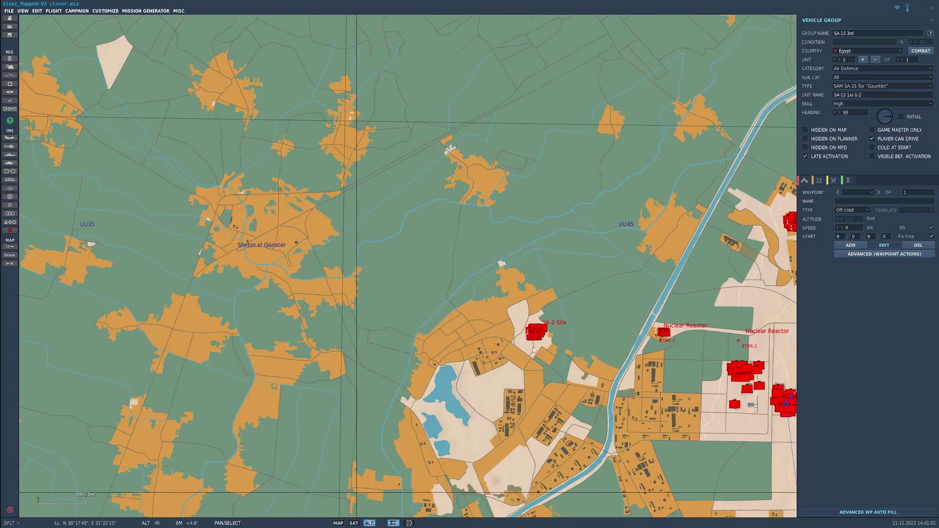
right_drag(538, 339, 782, 403)
scroll(642, 387, down, 1)
scroll(642, 387, down, 1)
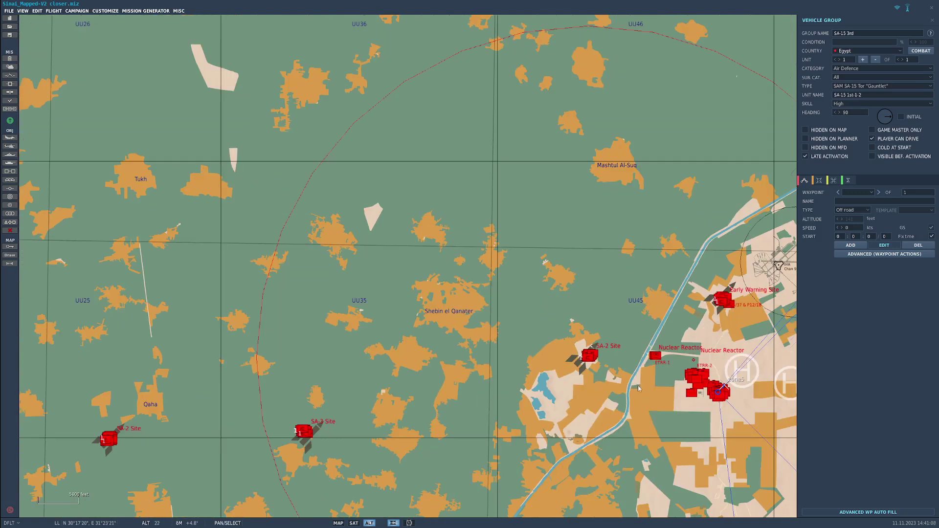
drag(731, 339, 588, 281)
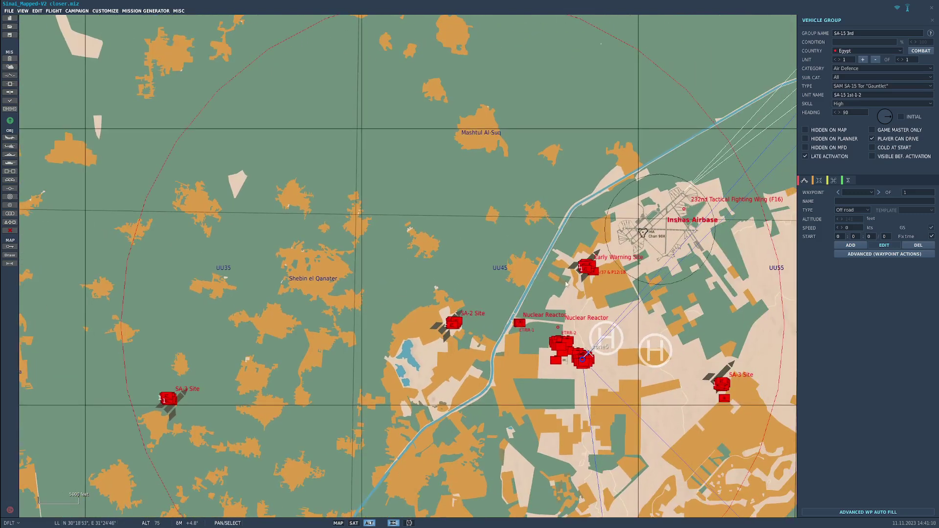
scroll(547, 358, up, 3)
drag(647, 315, 463, 222)
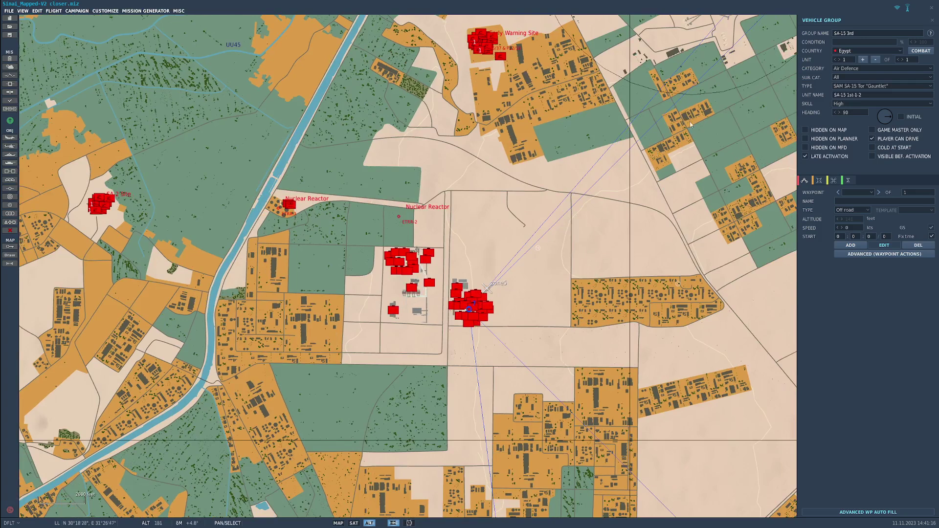
alt+drag(637, 153, 584, 169)
scroll(507, 99, up, 6)
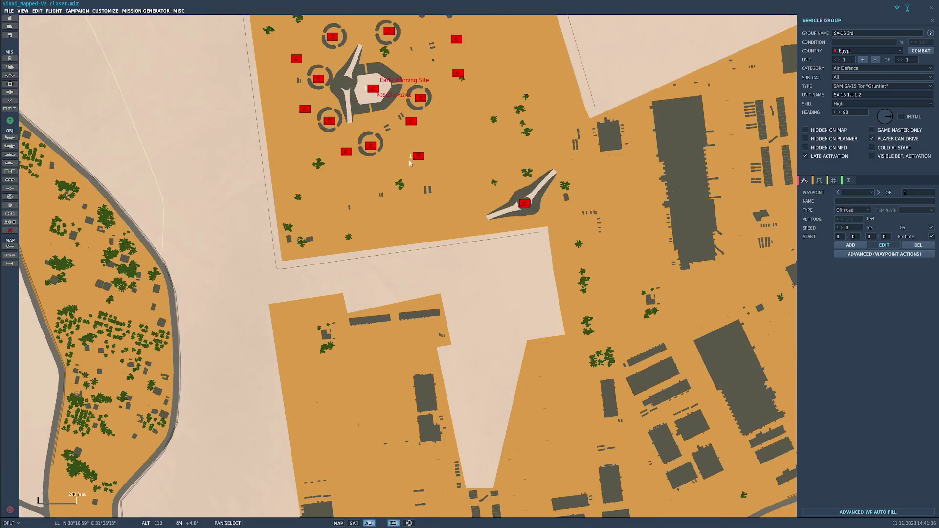
click(418, 156)
Select the infantry unit and the Vulcan M163 beside the ETRR-1 nuclear reactor in turn to view their settings.
scroll(348, 133, down, 4)
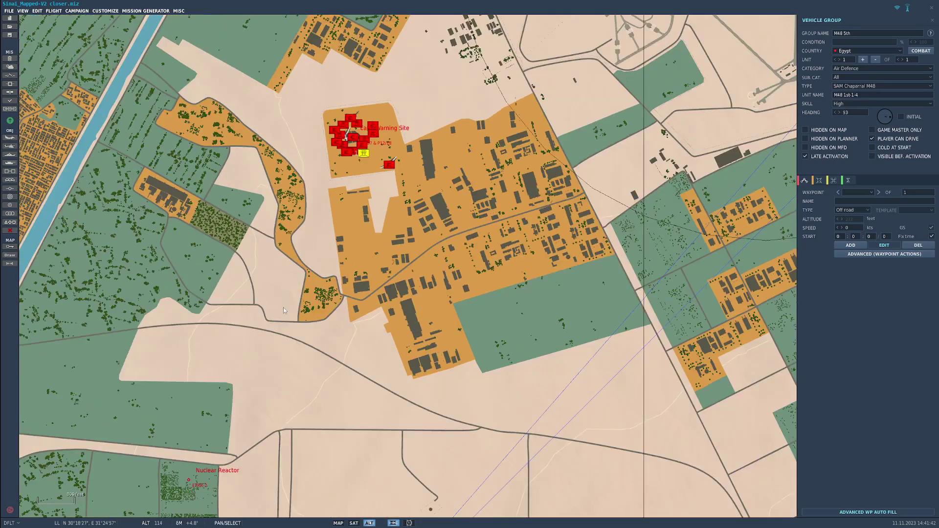
scroll(291, 294, down, 3)
scroll(260, 256, up, 3)
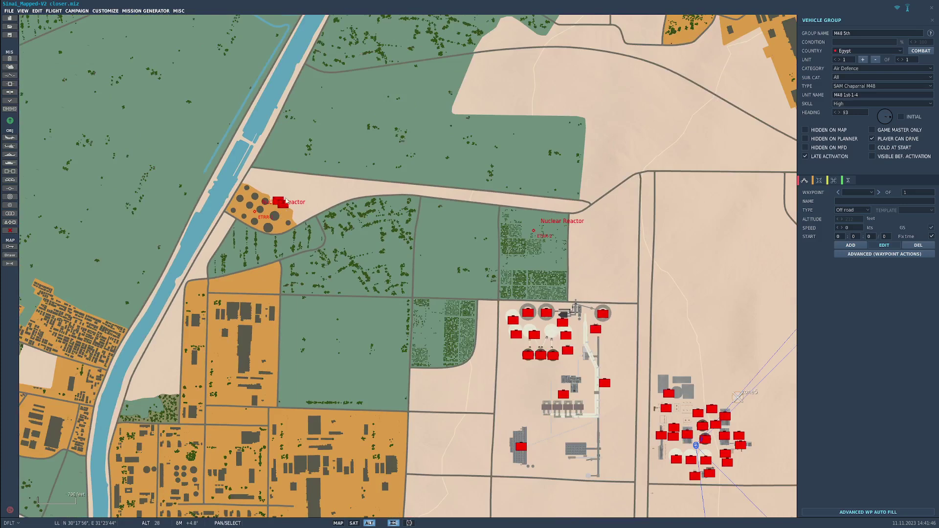
scroll(272, 208, up, 5)
click(259, 201)
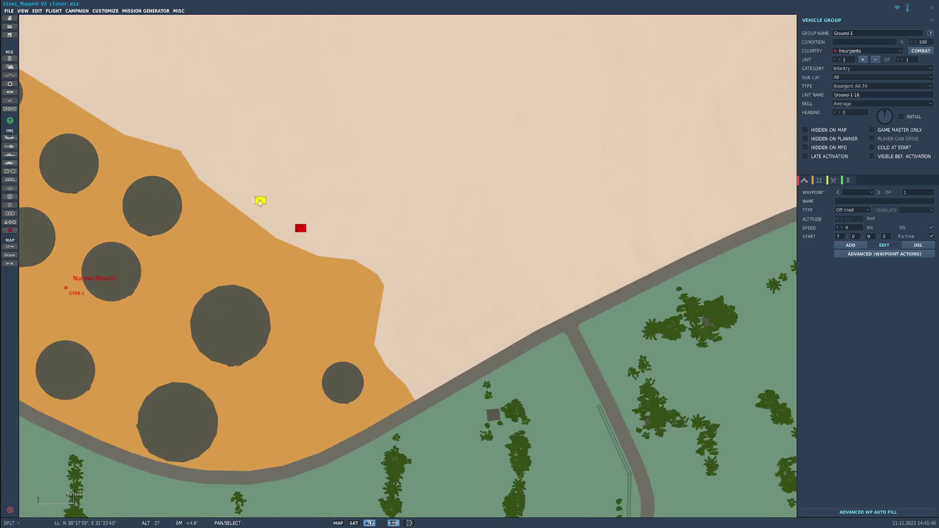
click(300, 229)
Select the SA-15 Tor at the southern edge of the SA-2 Site west of the canal to view its settings.
scroll(300, 230, down, 8)
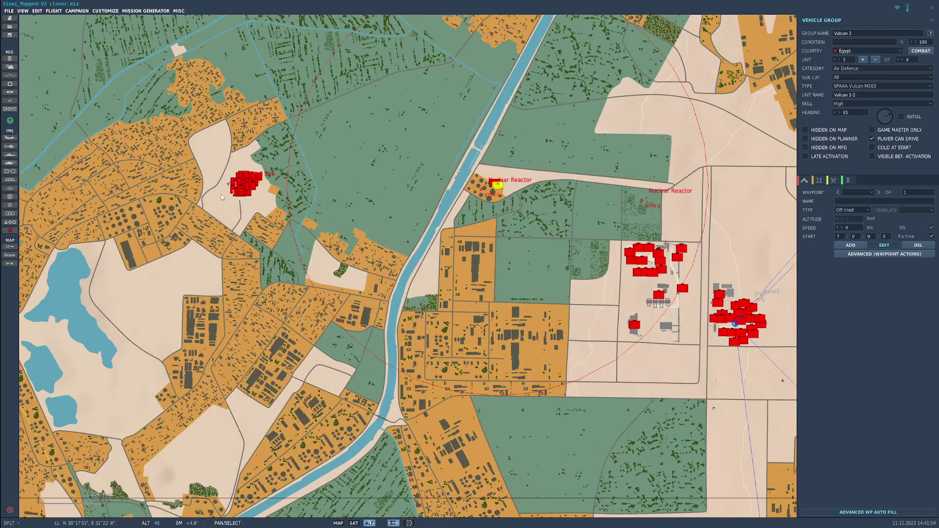
scroll(222, 198, up, 6)
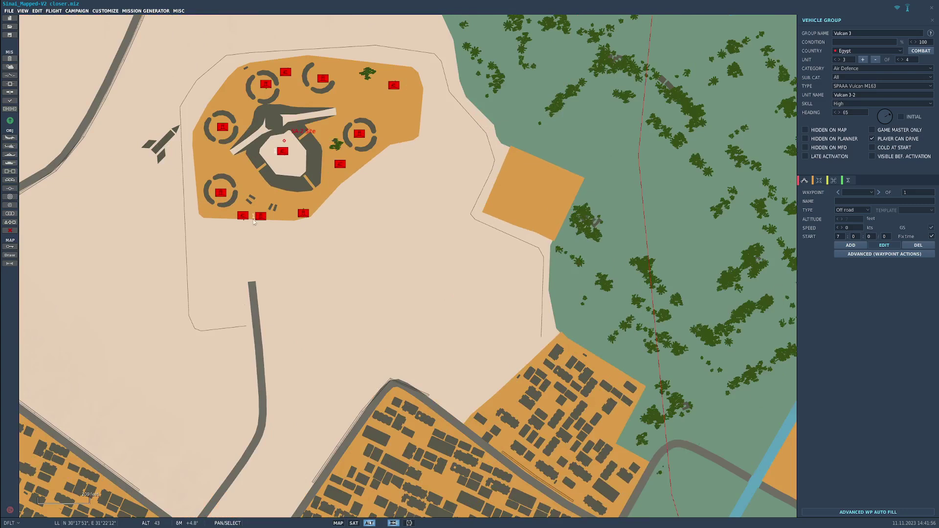
click(259, 217)
Examine the red target units at the ETRR-2 reactor compound and Zone5, and the flight route crossing them.
scroll(281, 215, down, 6)
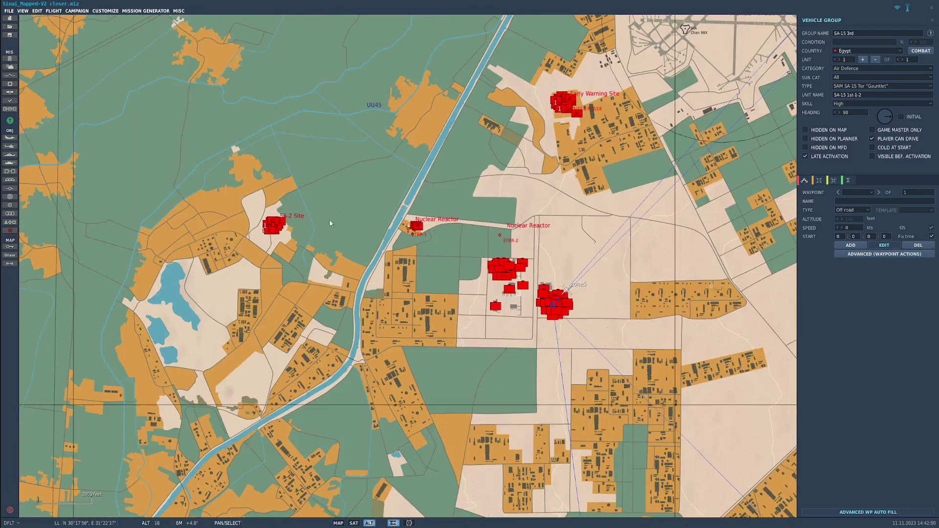
scroll(597, 277, down, 1)
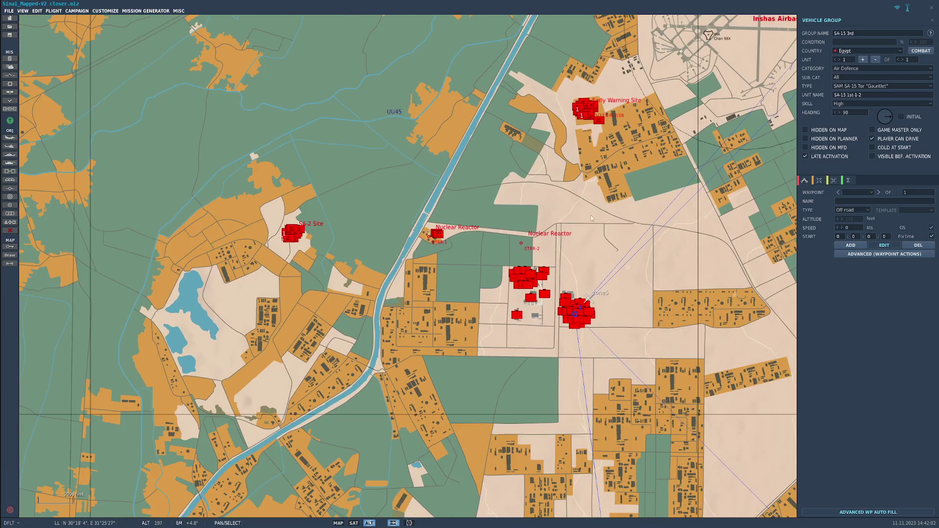
scroll(669, 233, down, 3)
scroll(621, 230, down, 3)
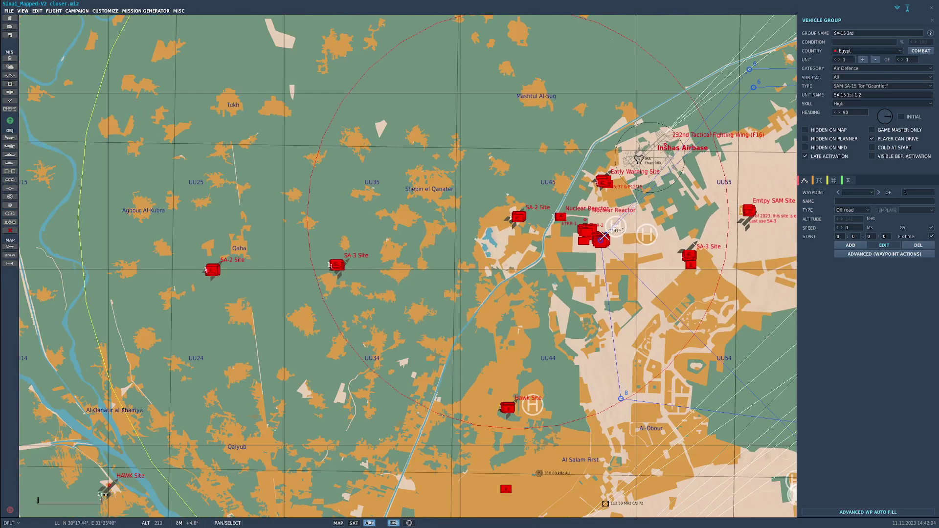
scroll(615, 242, up, 7)
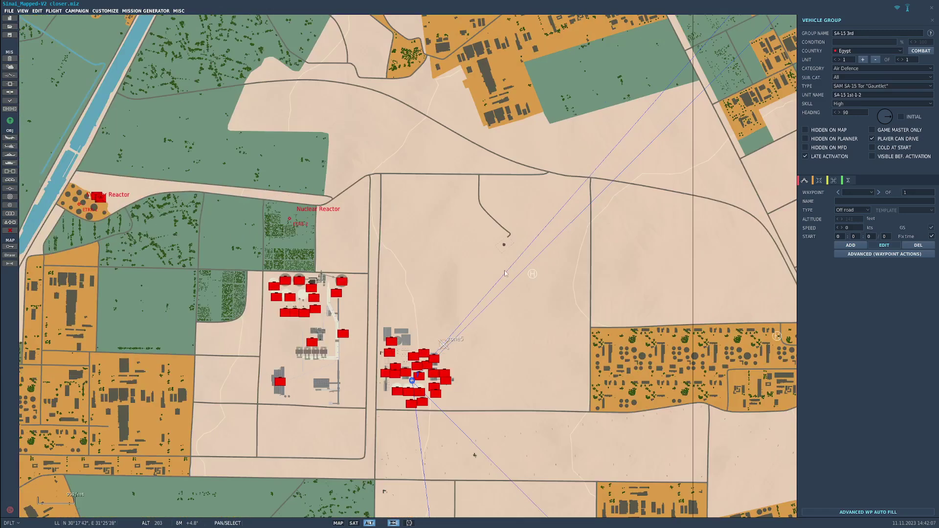
drag(474, 349, 474, 239)
scroll(504, 250, up, 2)
drag(439, 290, 574, 234)
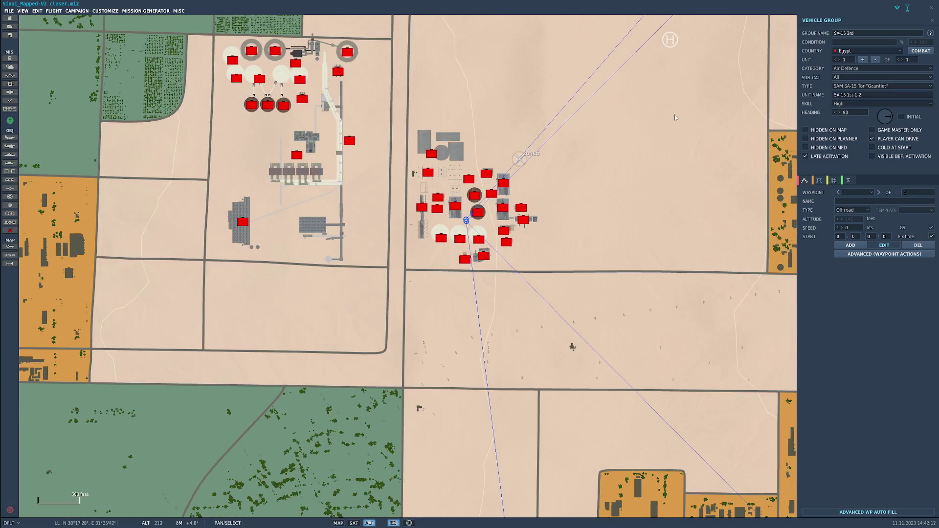
scroll(673, 117, down, 2)
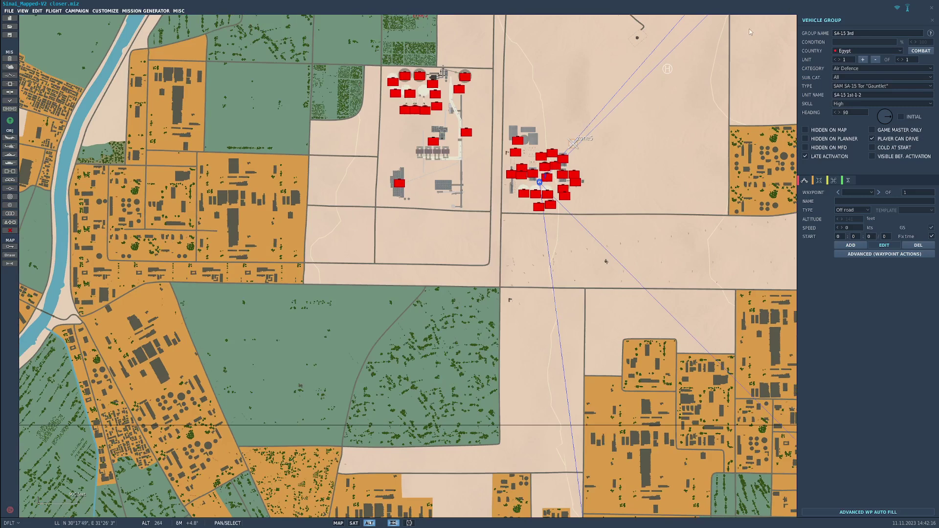
Examine the SA-2, SA-3 and Hawk sites surrounding the nuclear reactors between Inshas Airbase and Cairo.
scroll(705, 107, down, 4)
scroll(702, 111, down, 2)
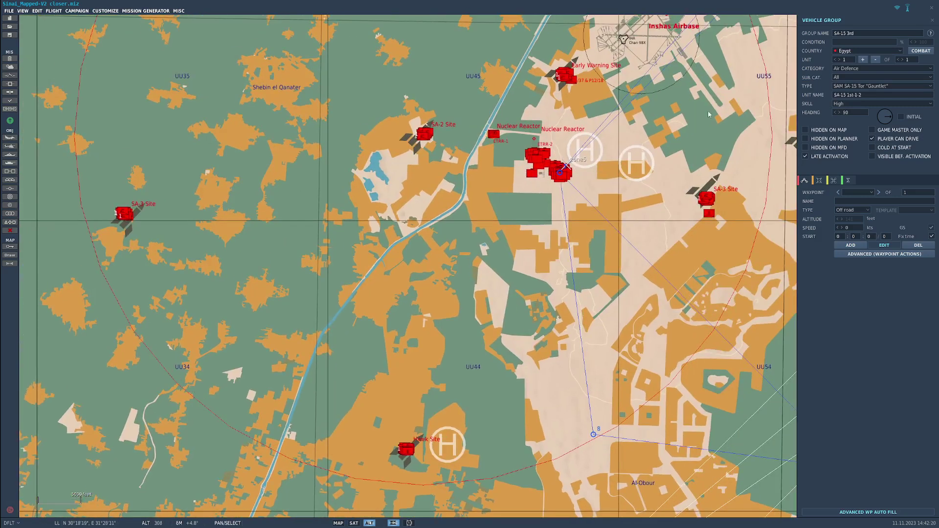
scroll(644, 127, up, 1)
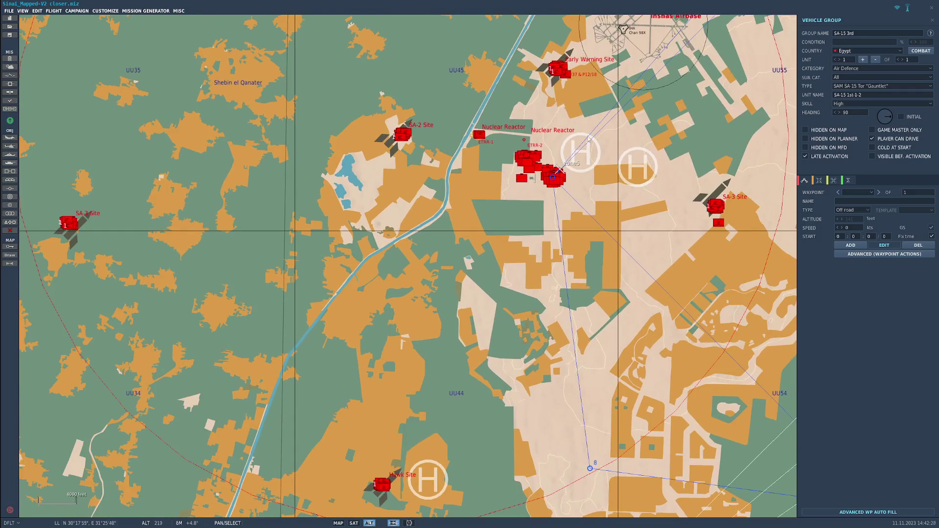
scroll(596, 142, down, 2)
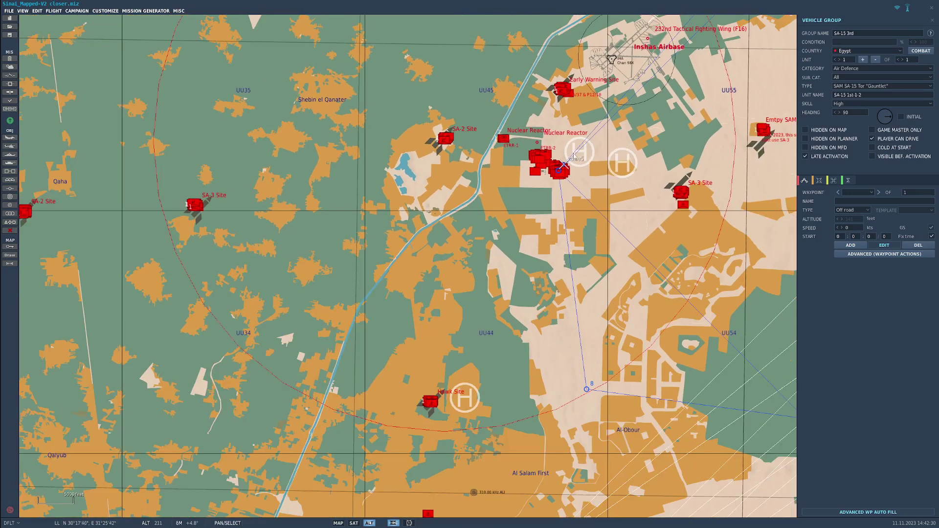
scroll(563, 162, up, 1)
scroll(582, 162, down, 3)
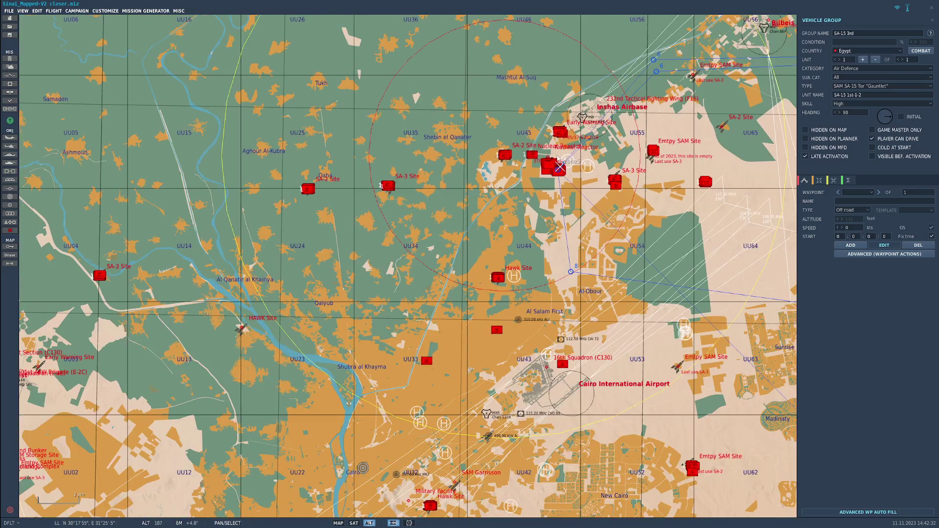
scroll(541, 166, up, 1)
scroll(607, 156, up, 3)
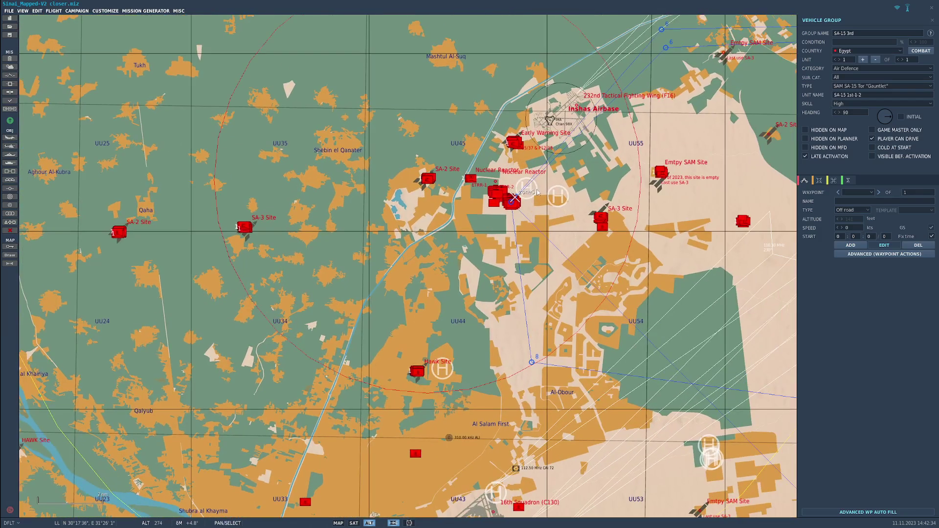
Examine the overall layout of Egyptian air defenses and the flight routes from Sinai to the Cairo area.
scroll(477, 190, down, 10)
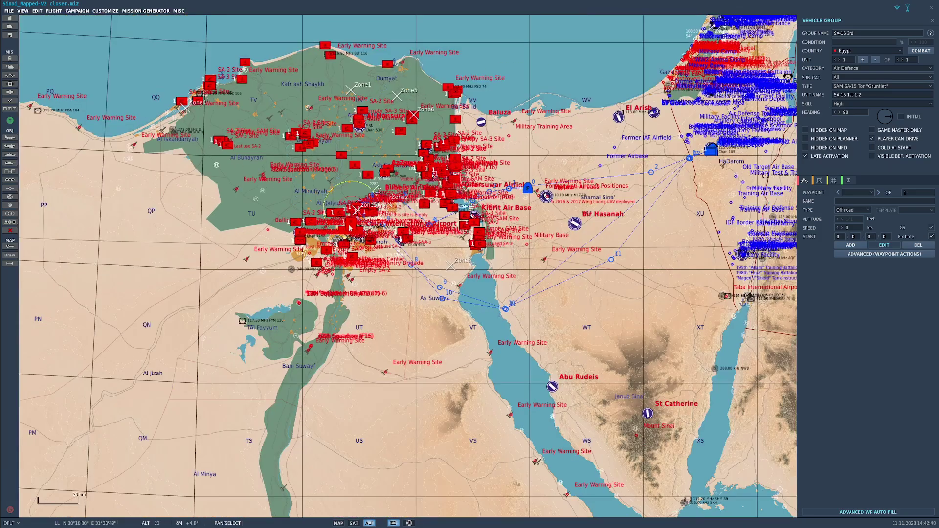
scroll(361, 216, up, 3)
scroll(339, 220, up, 6)
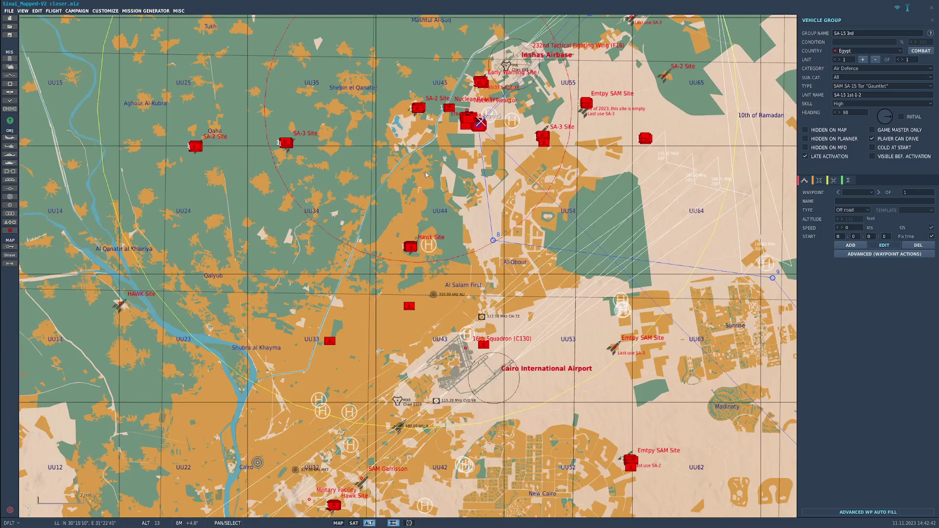
scroll(425, 174, up, 4)
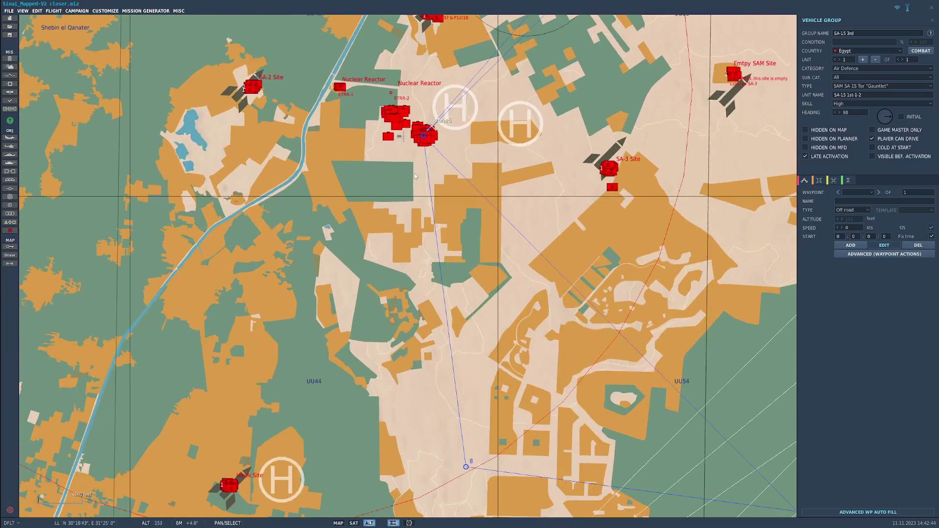
scroll(419, 120, down, 8)
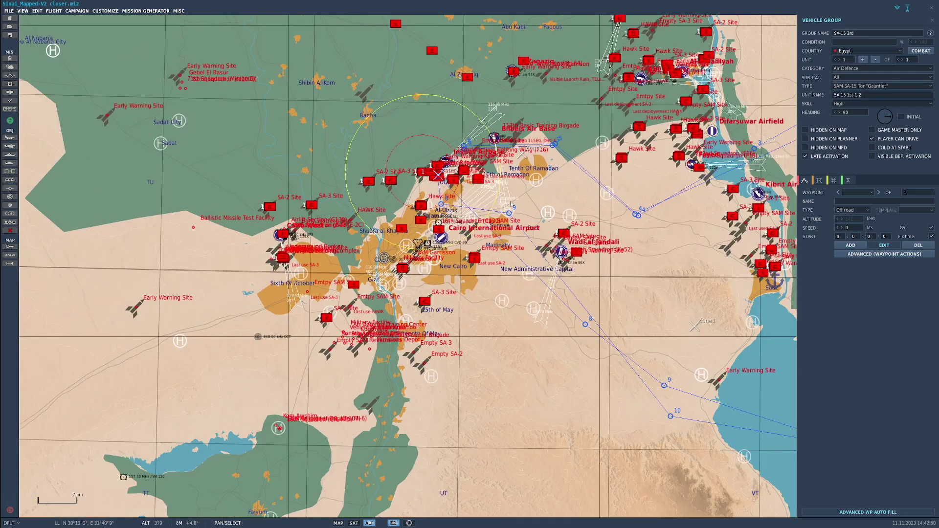
scroll(514, 201, down, 2)
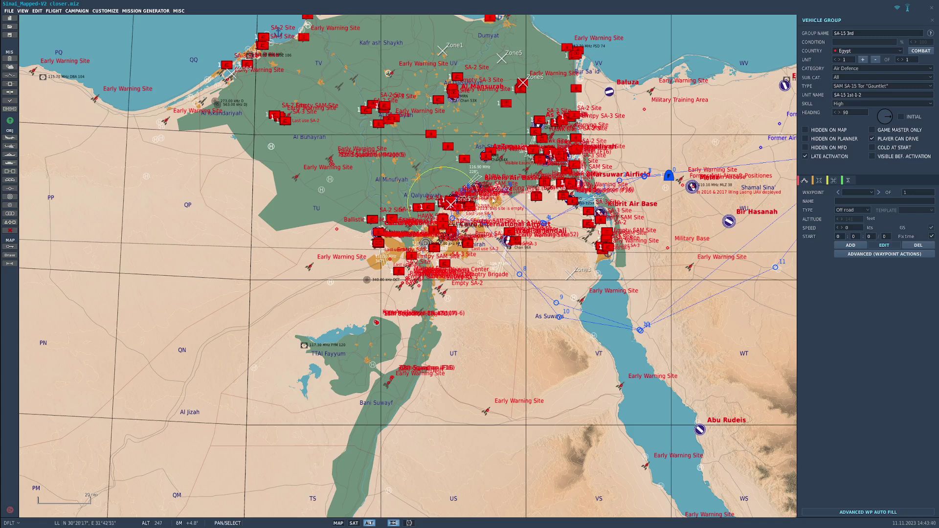
scroll(484, 198, up, 2)
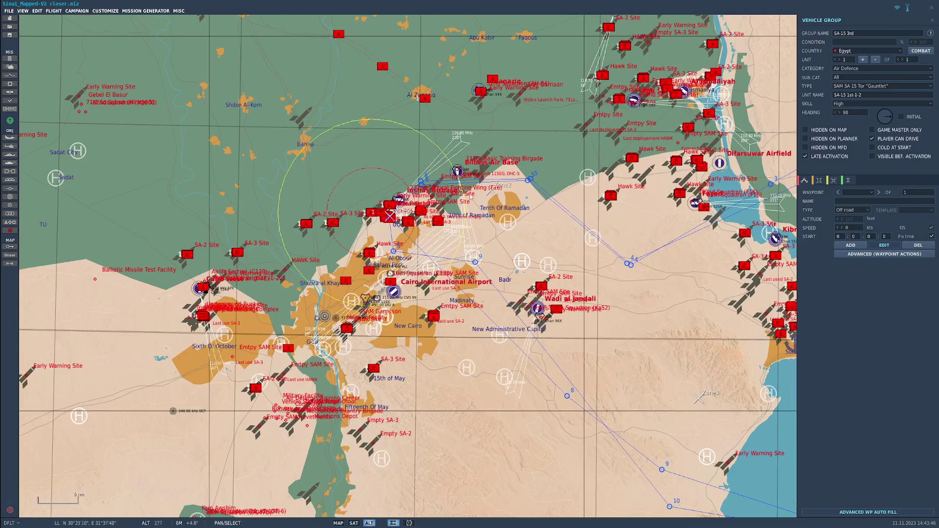
scroll(462, 245, down, 3)
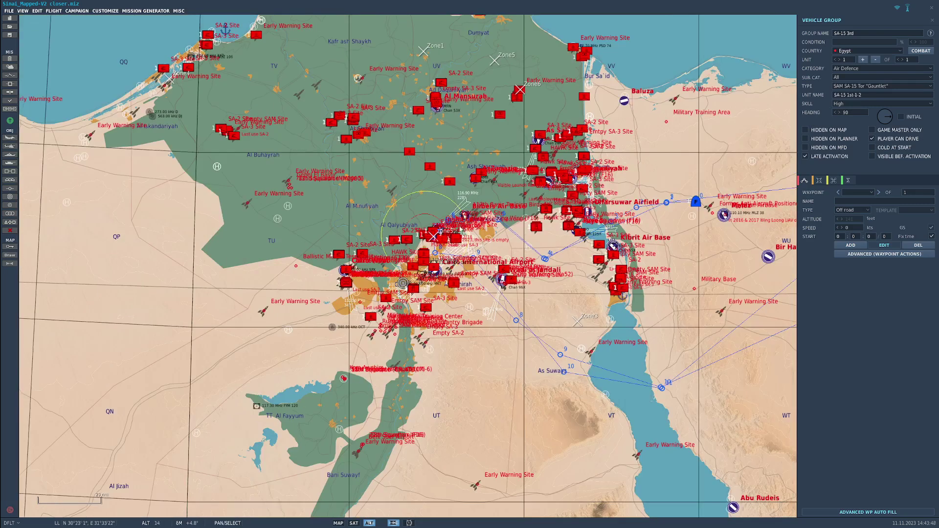
scroll(489, 195, down, 1)
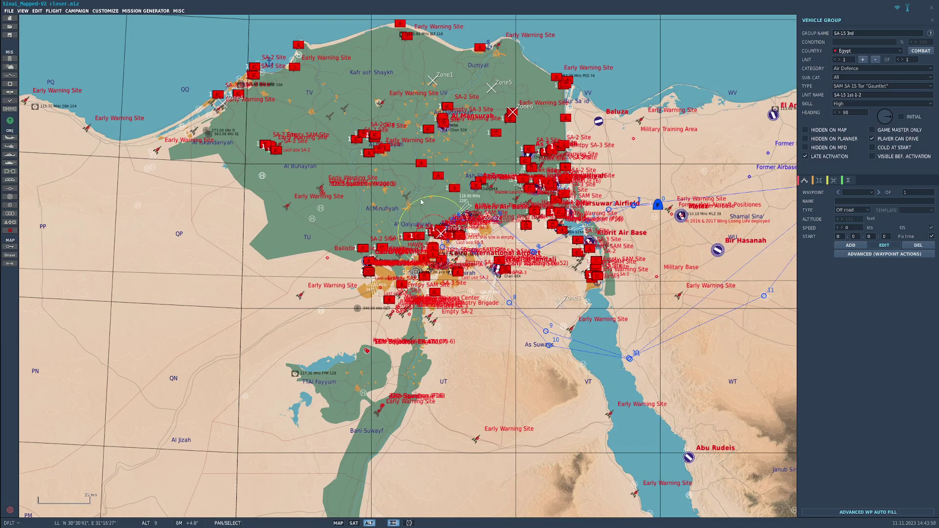
Examine the flight routes past the air defense sites around Fayed, Difarsuwar Airfield and Kibrit Air Base.
scroll(454, 201, up, 3)
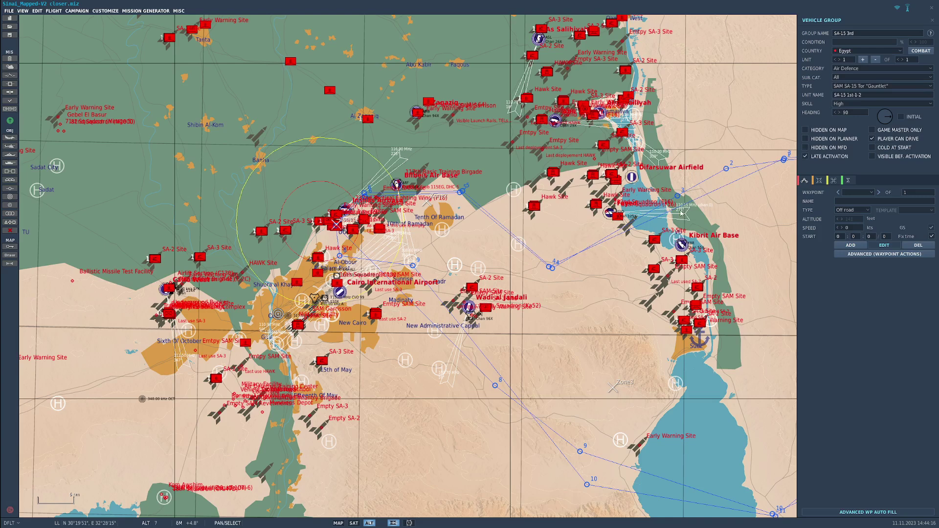
scroll(675, 215, up, 3)
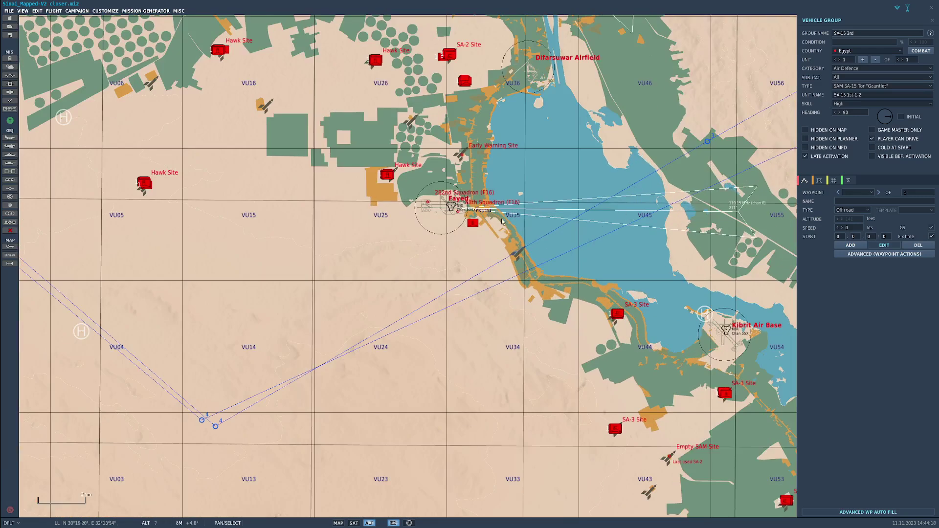
scroll(473, 87, down, 1)
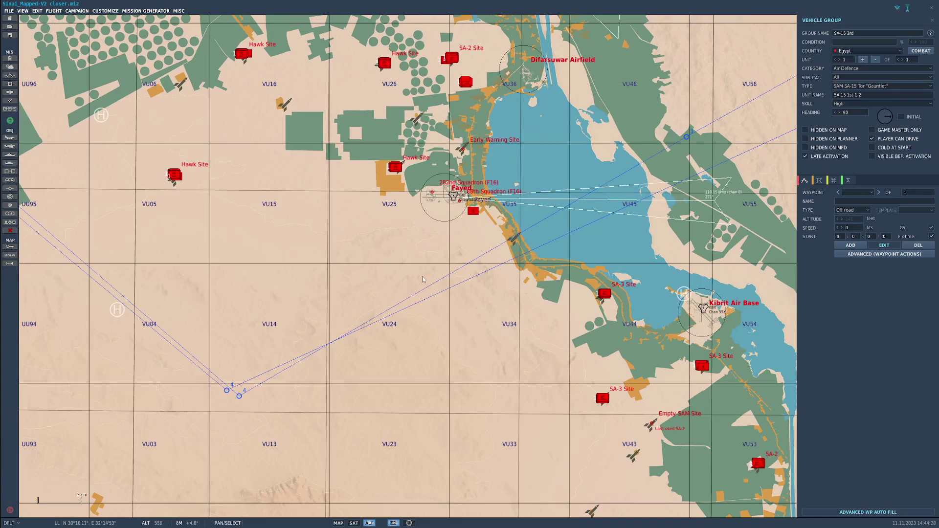
scroll(488, 268, down, 2)
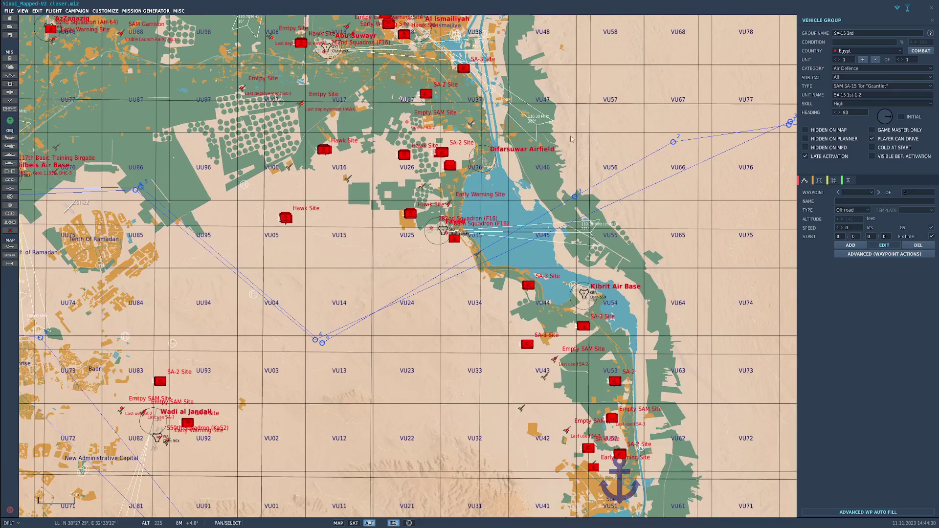
scroll(469, 203, down, 3)
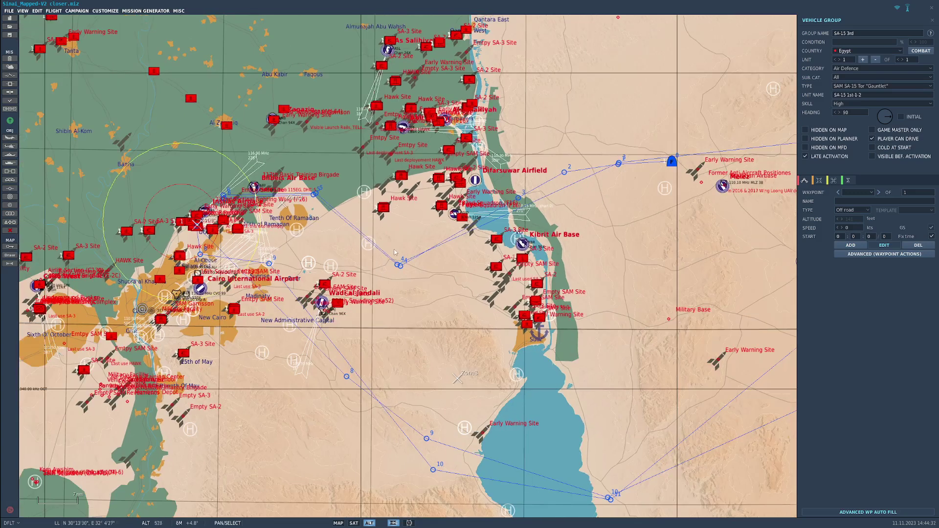
scroll(349, 244, down, 3)
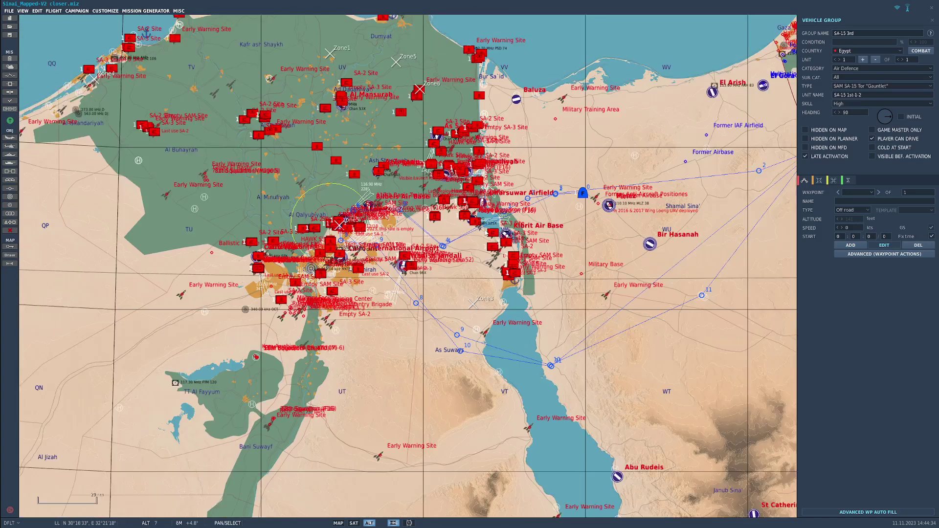
Examine the flight routes across Sinai, from Ramon Airbase past Kibrit Air Base and the Suez Canal defenses toward Cairo.
scroll(349, 244, down, 1)
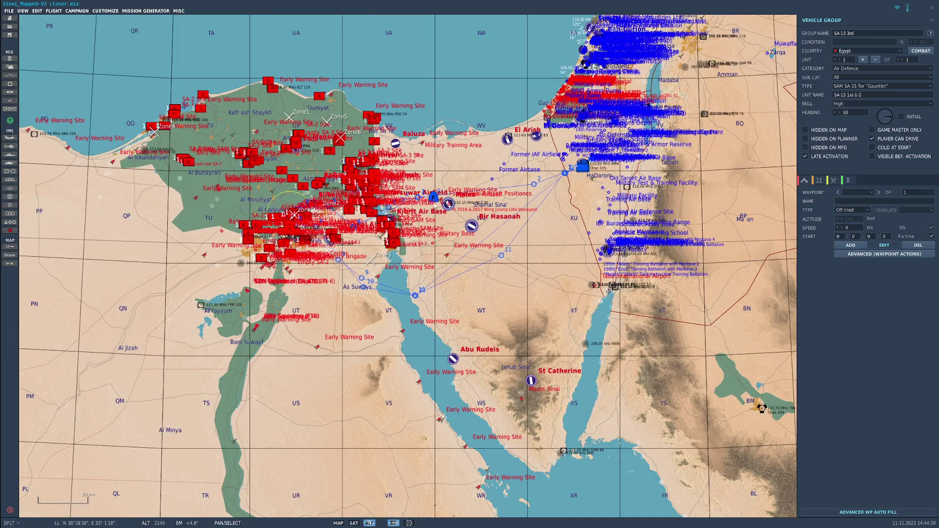
scroll(438, 205, up, 5)
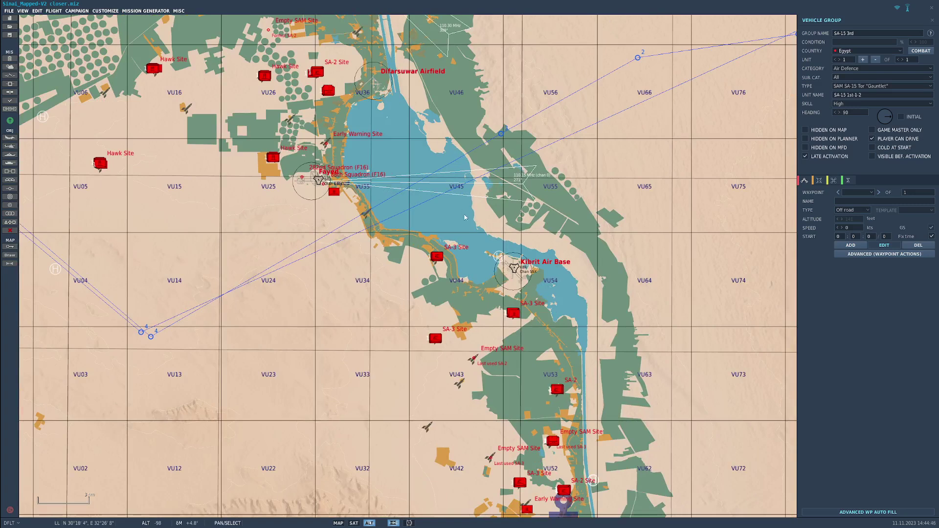
scroll(224, 281, down, 3)
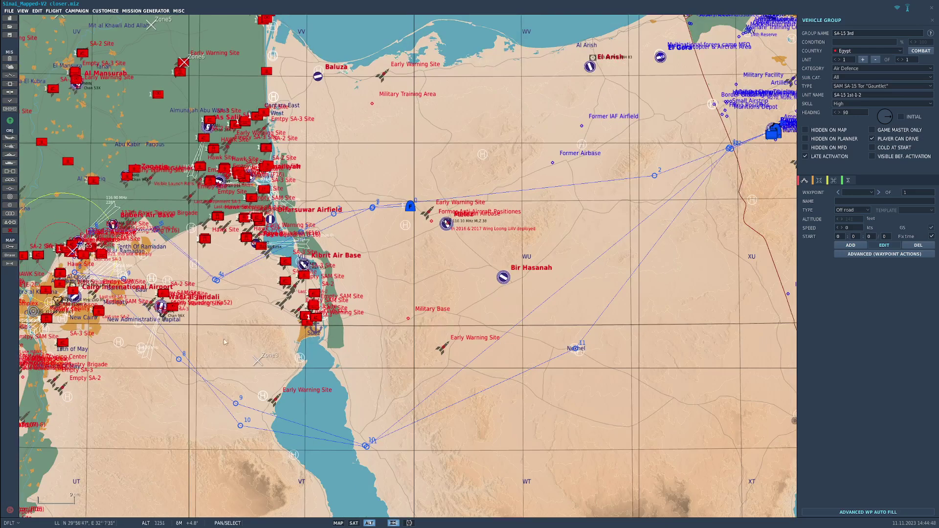
click(247, 326)
drag(248, 325, 432, 309)
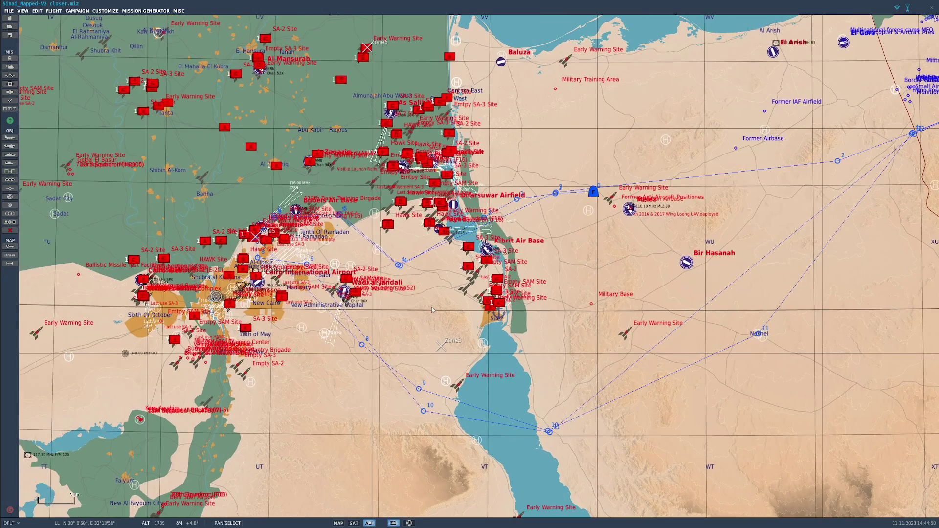
scroll(241, 136, down, 2)
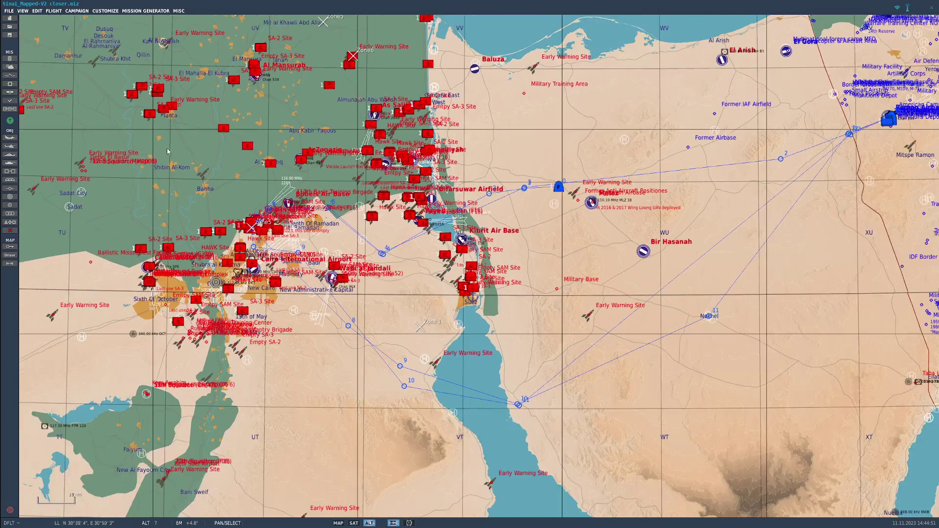
scroll(230, 124, down, 3)
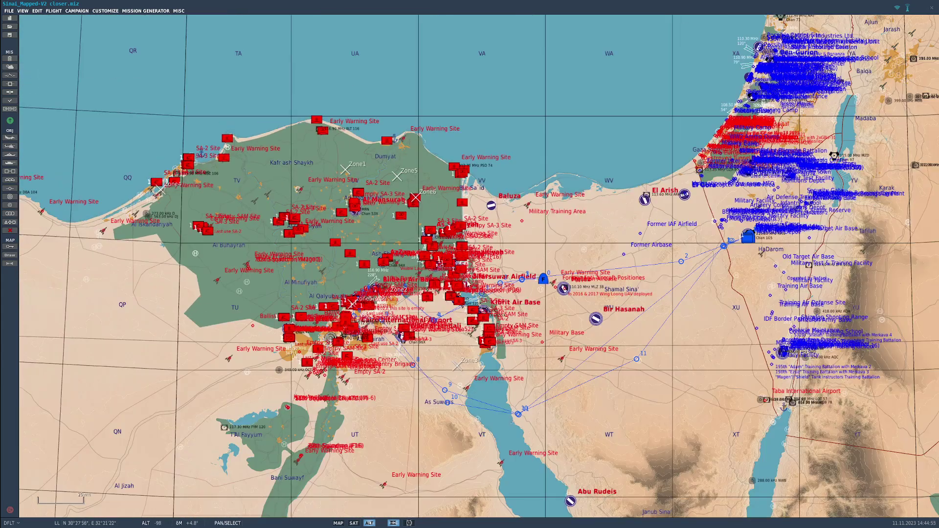
Open the mission's trigger list and inspect the actions of the Smoke1 and PAT mission-start triggers.
click(5, 76)
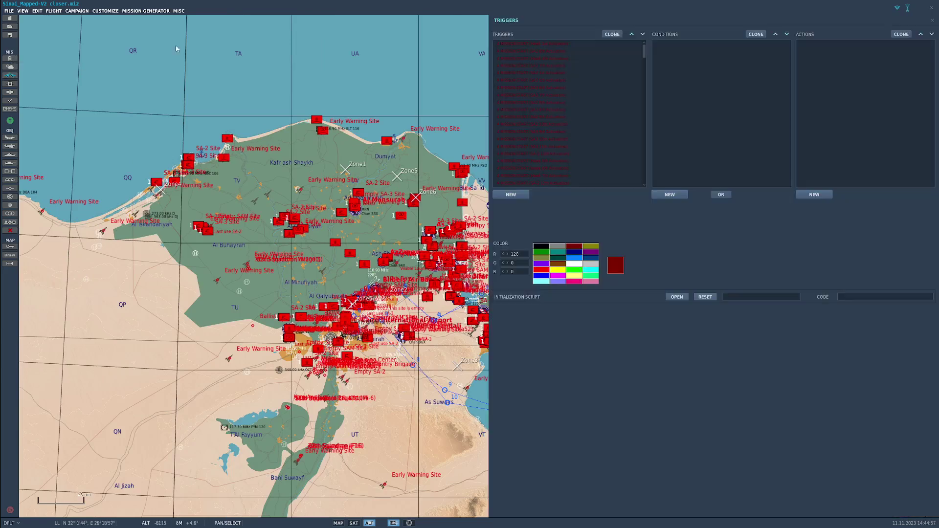
scroll(542, 89, down, 5)
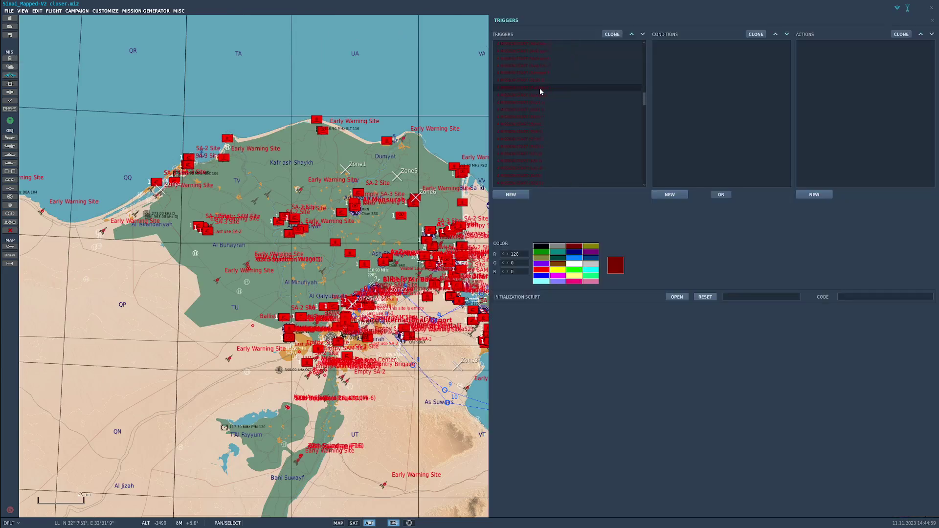
scroll(539, 88, up, 4)
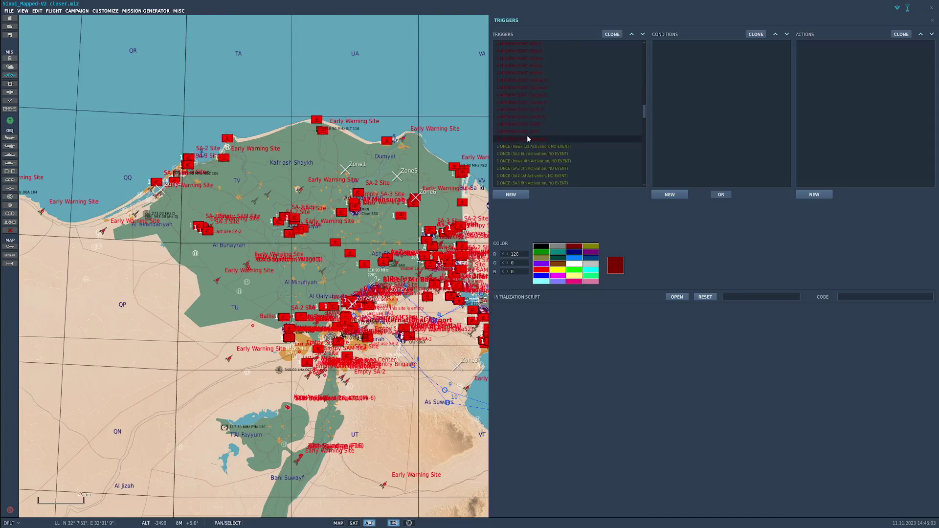
click(528, 138)
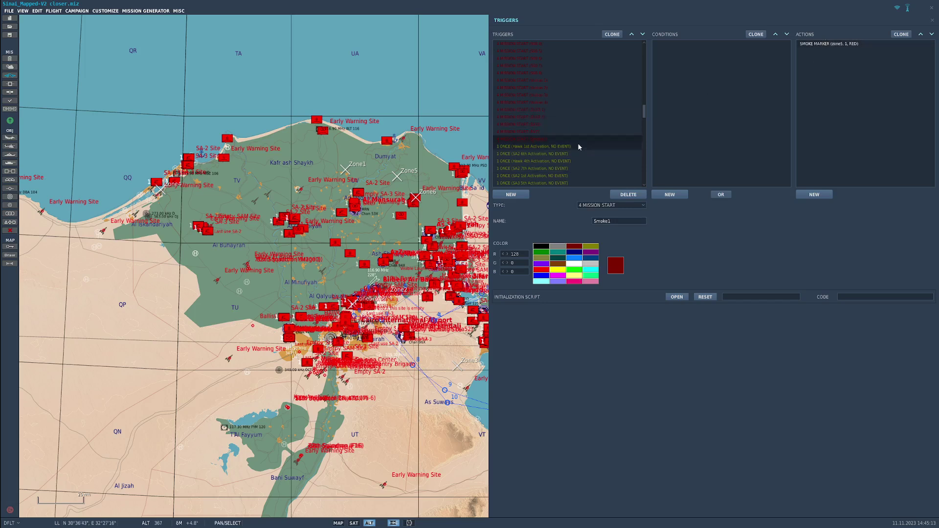
click(513, 131)
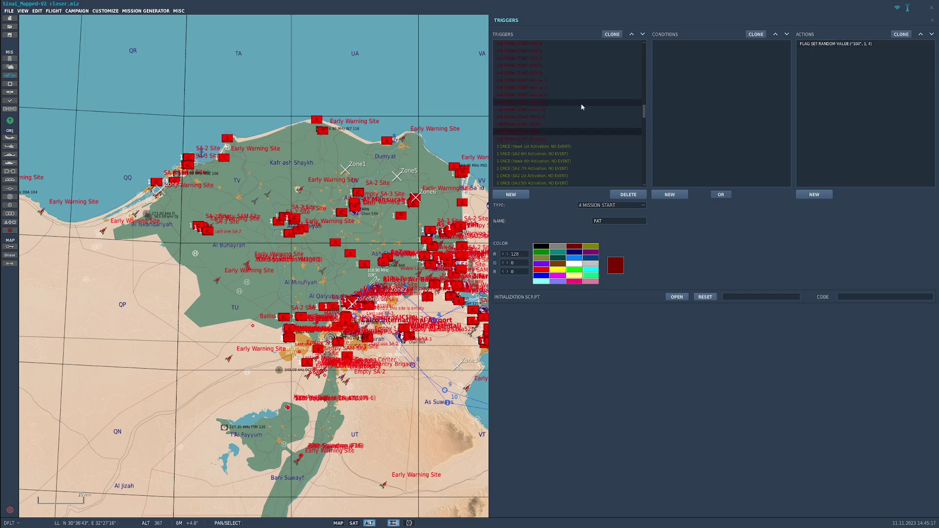
Inspect the random flag actions of the ZU23 2 and ZSU 5 mission-start triggers and close the trigger list.
scroll(517, 100, up, 5)
scroll(537, 89, down, 5)
scroll(522, 137, down, 3)
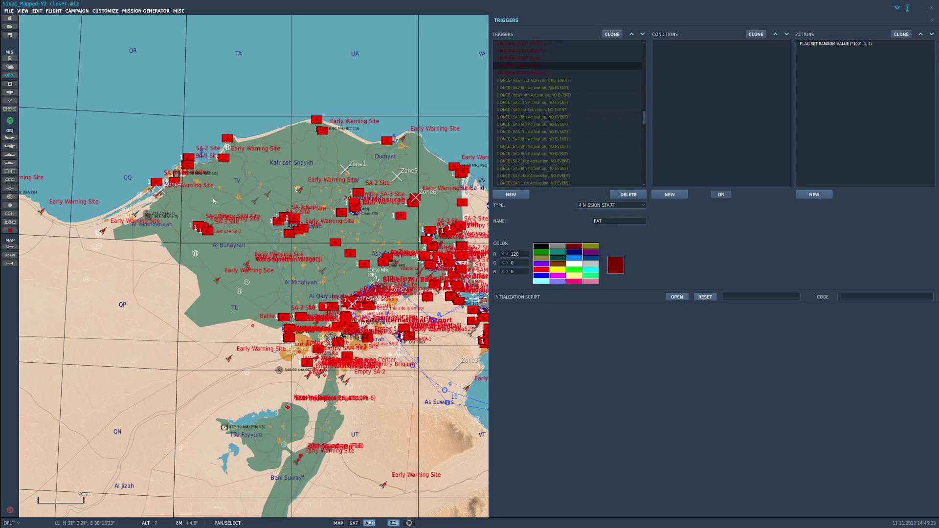
click(536, 52)
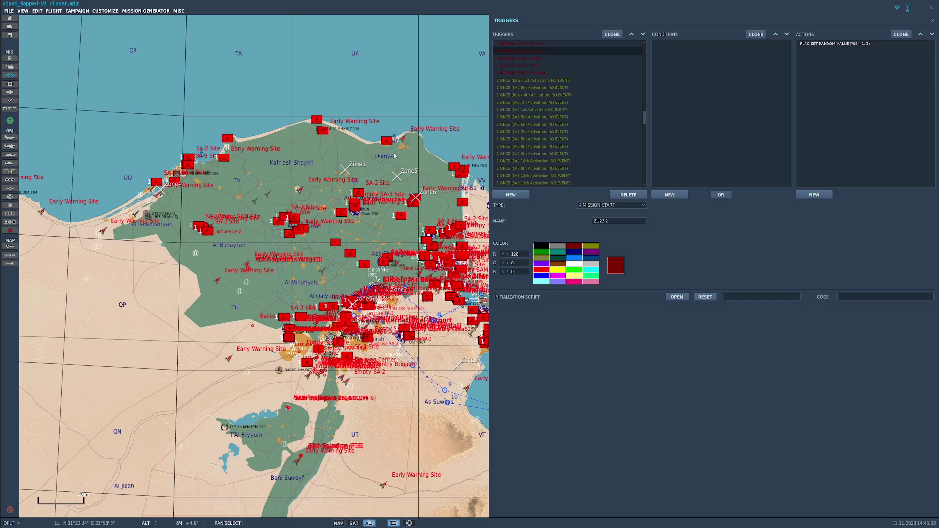
scroll(560, 77, up, 5)
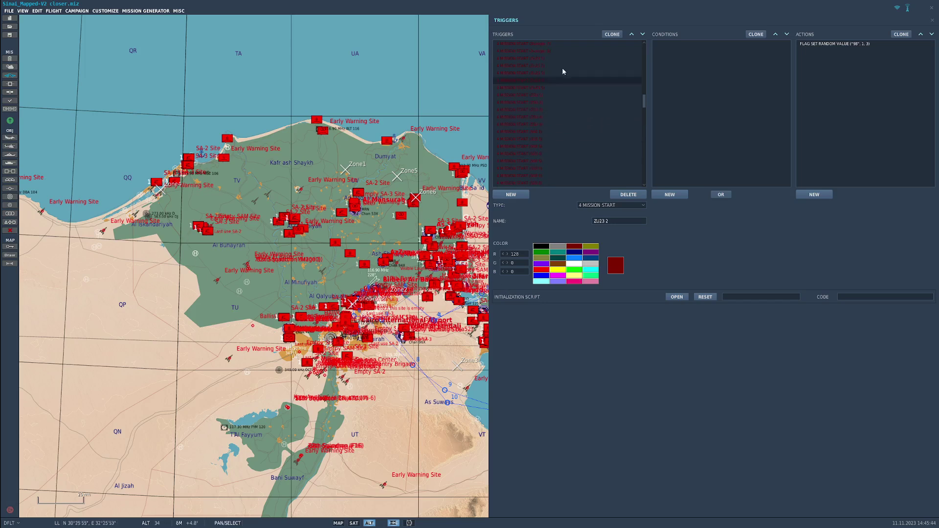
click(517, 116)
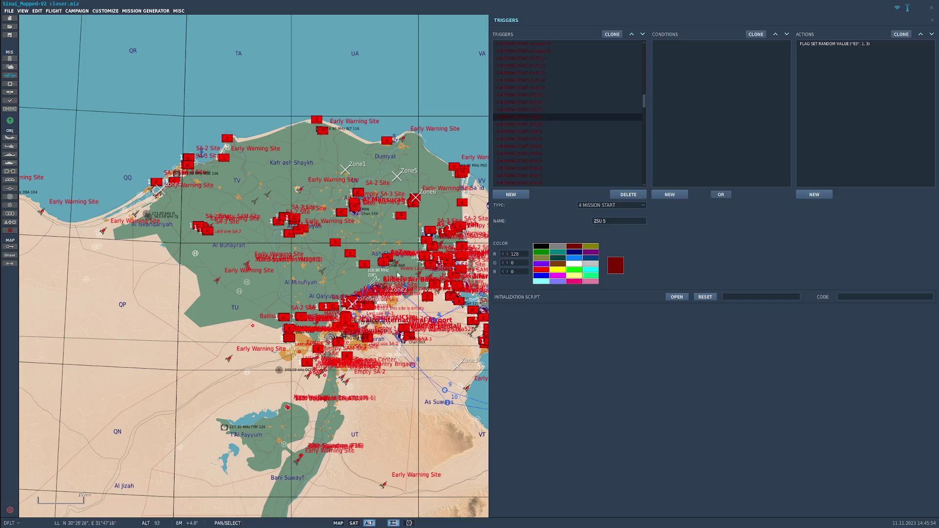
click(10, 76)
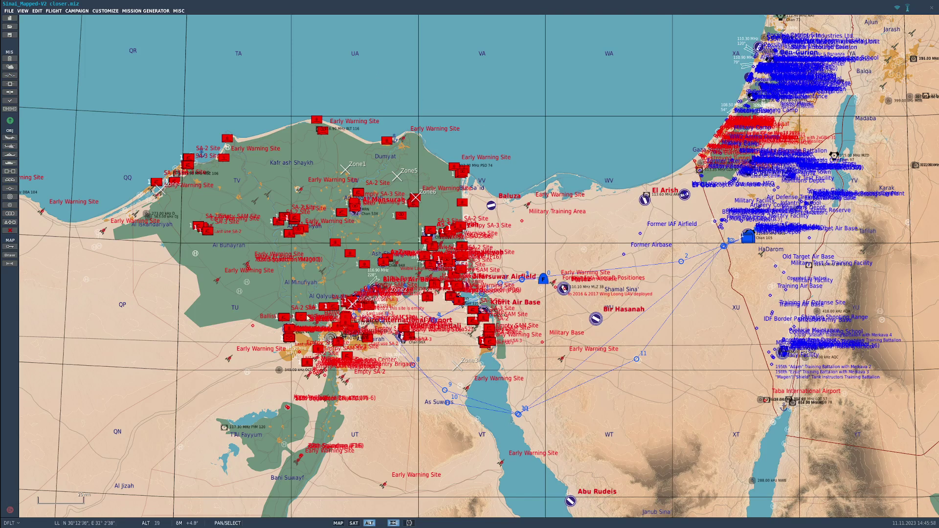
Examine the air defense sites across the Nile Delta and the flight routes leading there from Ramon Airbase.
scroll(311, 258, down, 1)
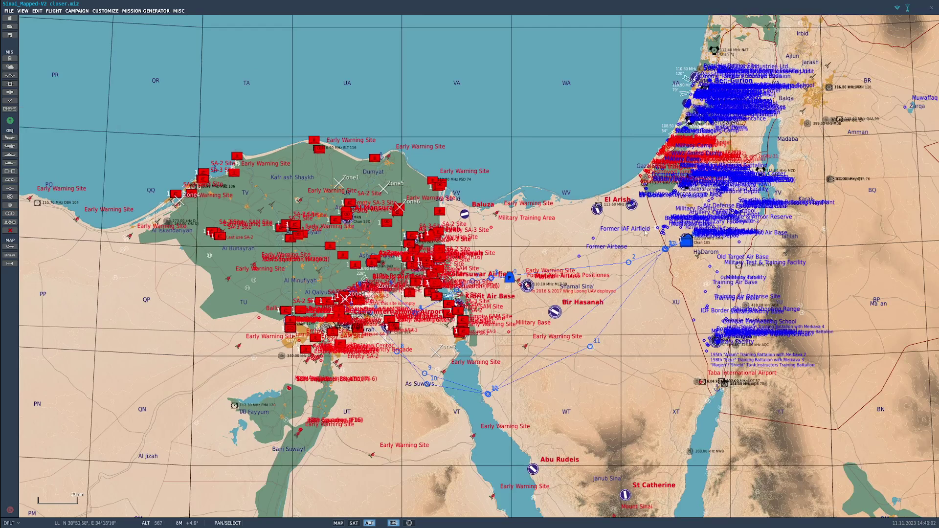
scroll(563, 252, up, 4)
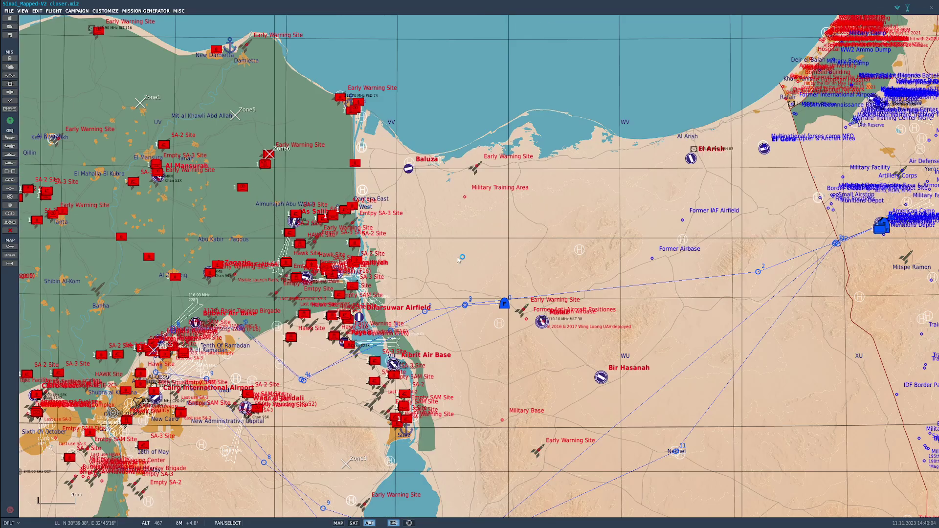
scroll(458, 260, down, 3)
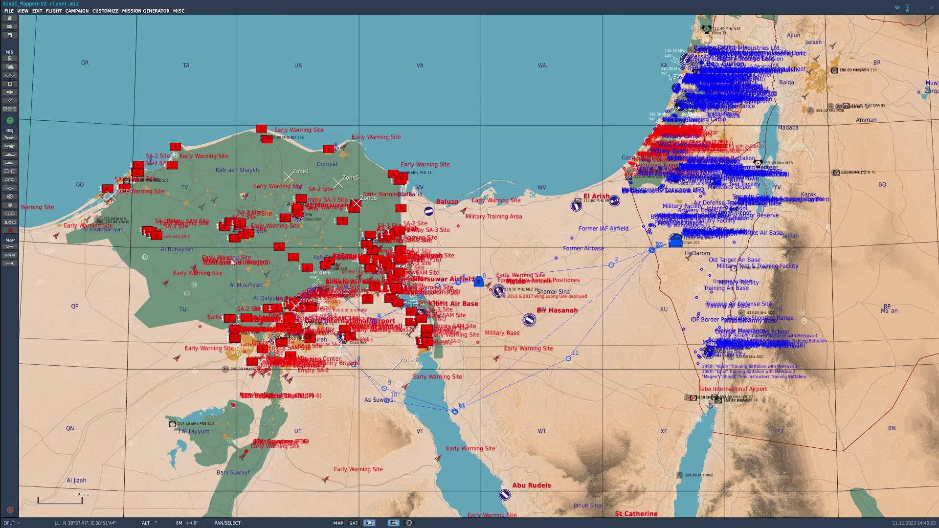
scroll(230, 261, up, 3)
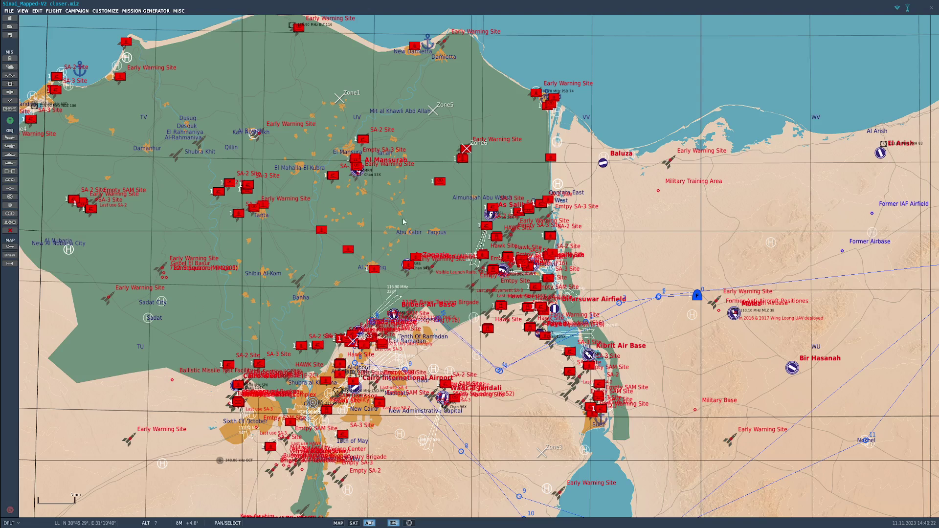
scroll(455, 336, down, 4)
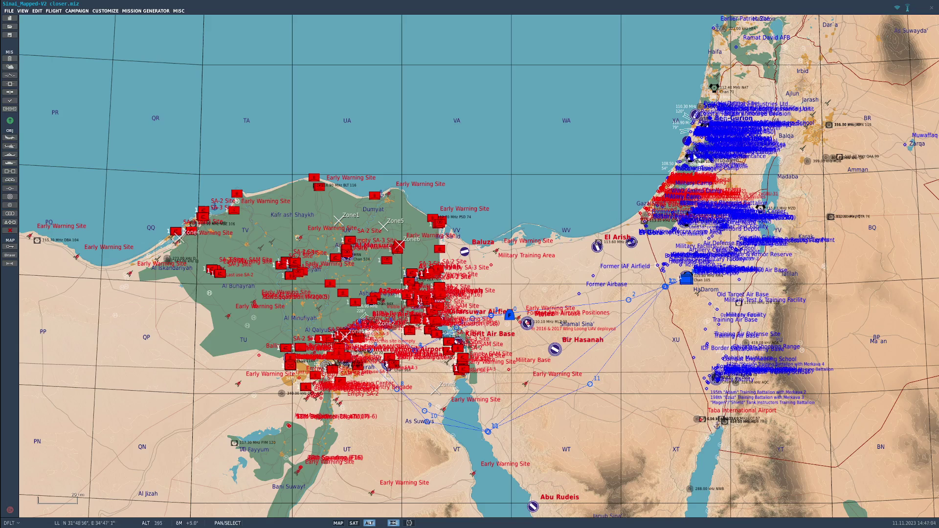
Examine the air defense coverage around Al Mansurah, Zagazig, Bilbeis and As Salihiyah, comparing it with the whole theater.
scroll(696, 166, up, 6)
scroll(697, 190, down, 6)
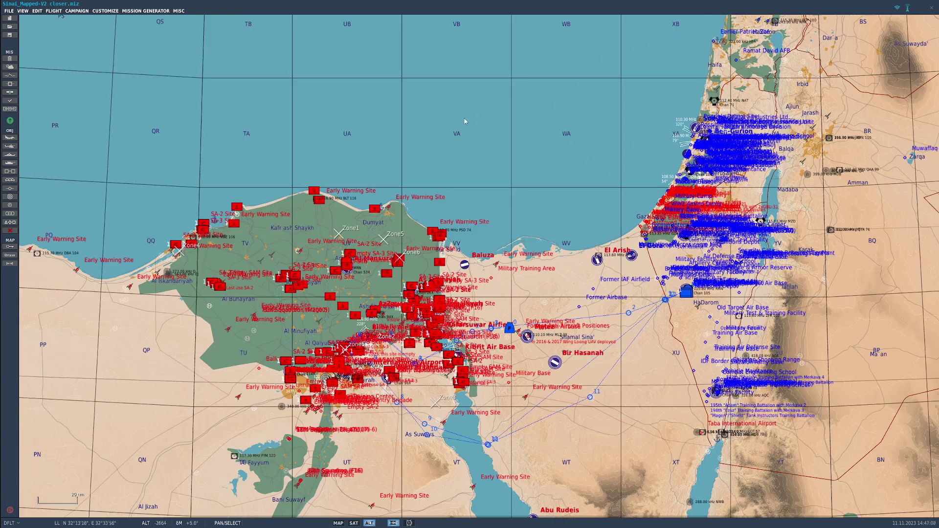
scroll(369, 304, up, 8)
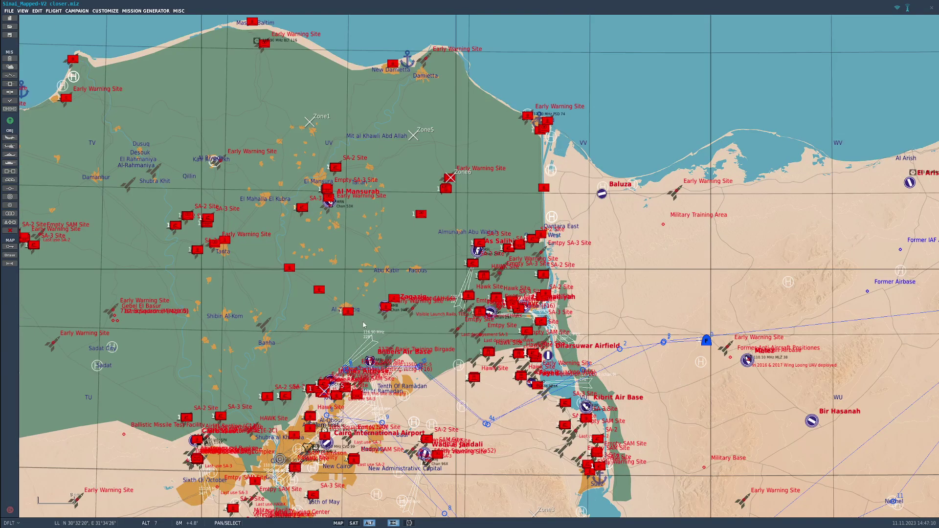
scroll(394, 293, down, 5)
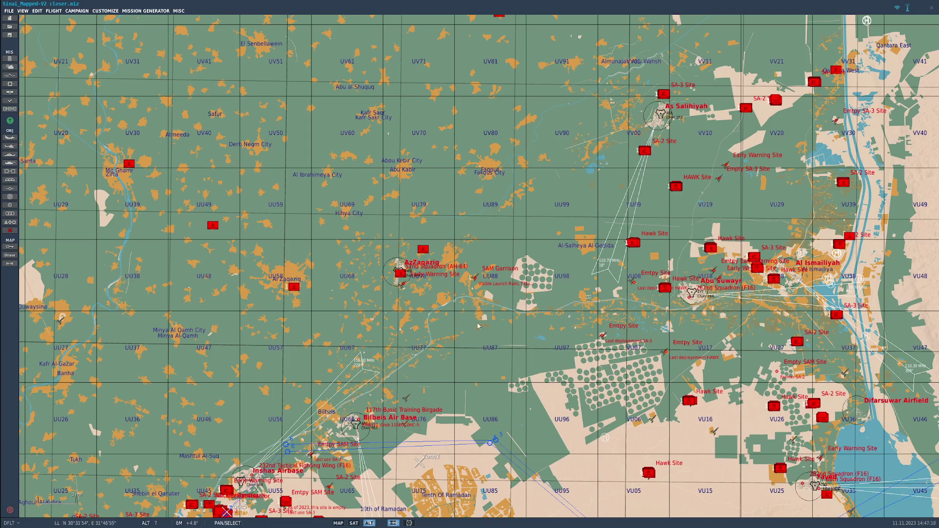
scroll(479, 326, down, 4)
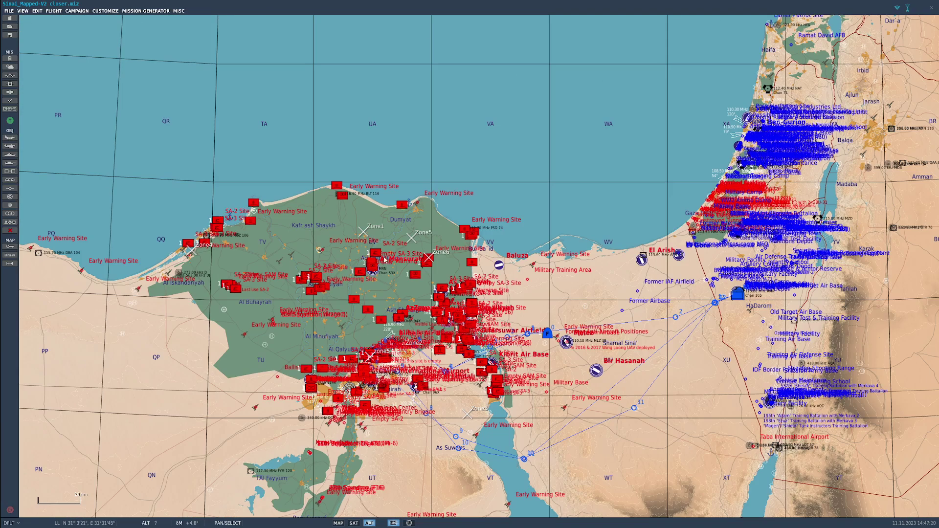
scroll(291, 351, up, 4)
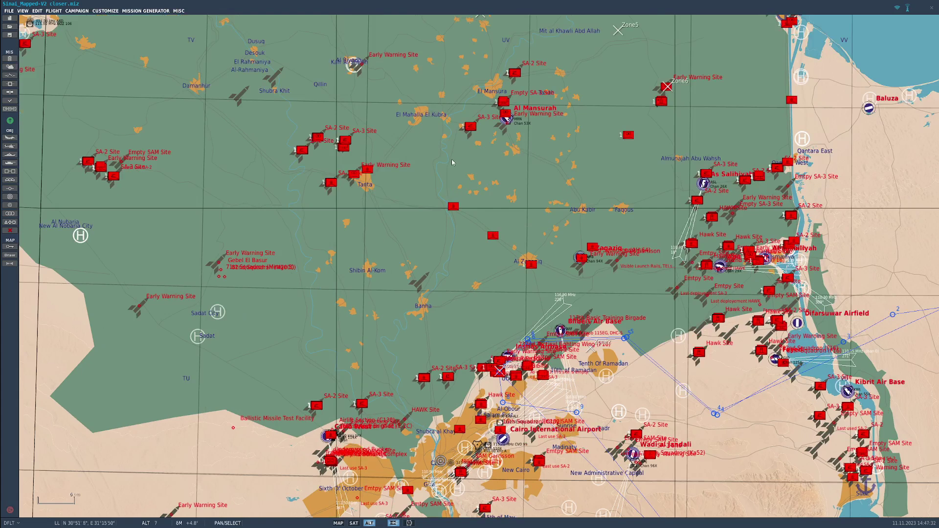
scroll(452, 163, down, 1)
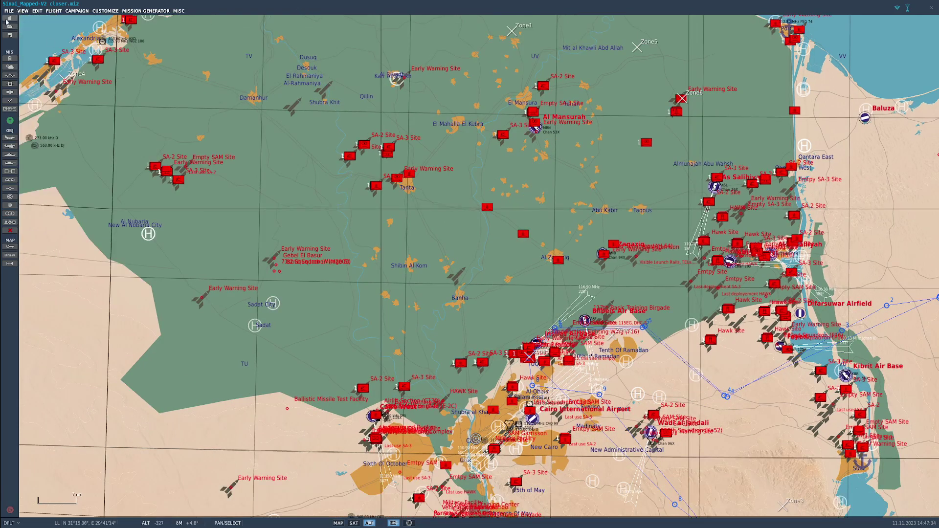